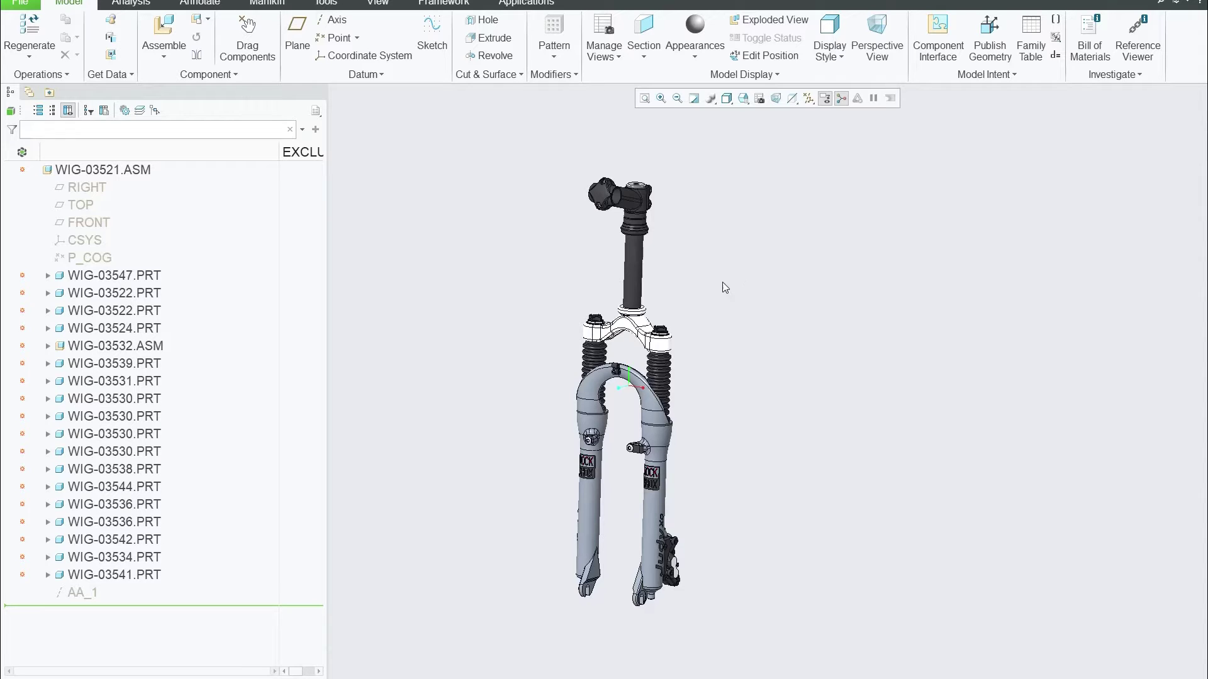
- Review the objects listed in the active Windchill workspace, and return to the fork assembly model
left_click(109, 171)
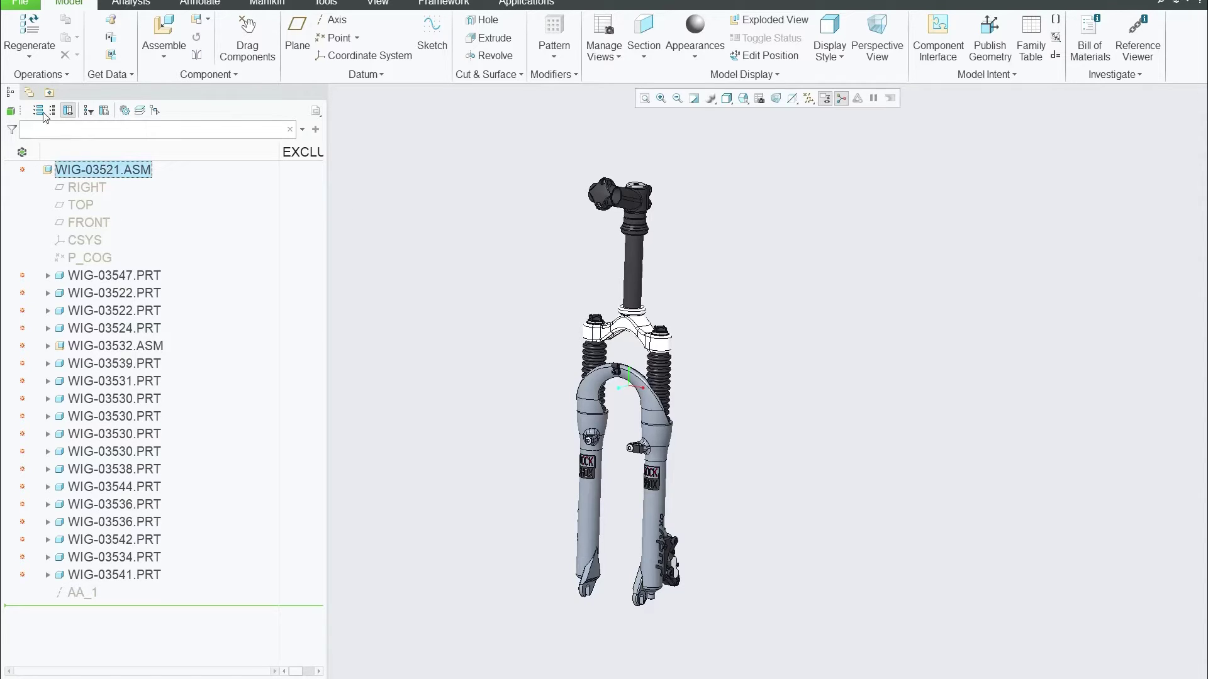
left_click(32, 93)
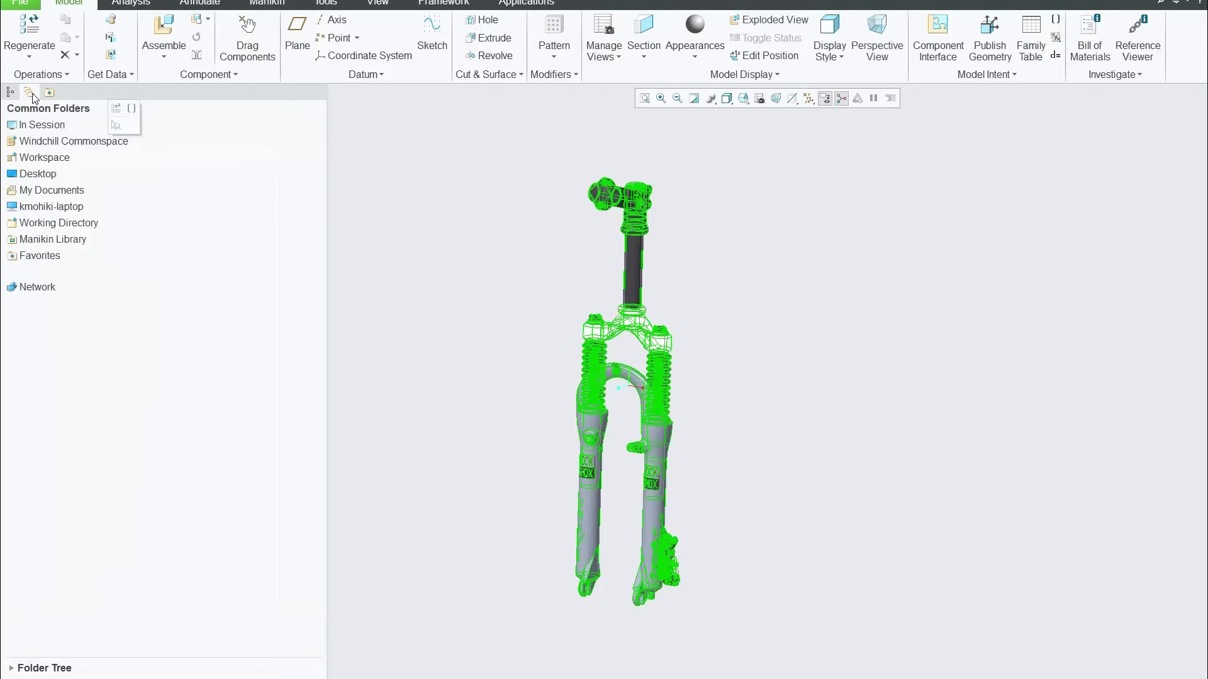
left_click(44, 158)
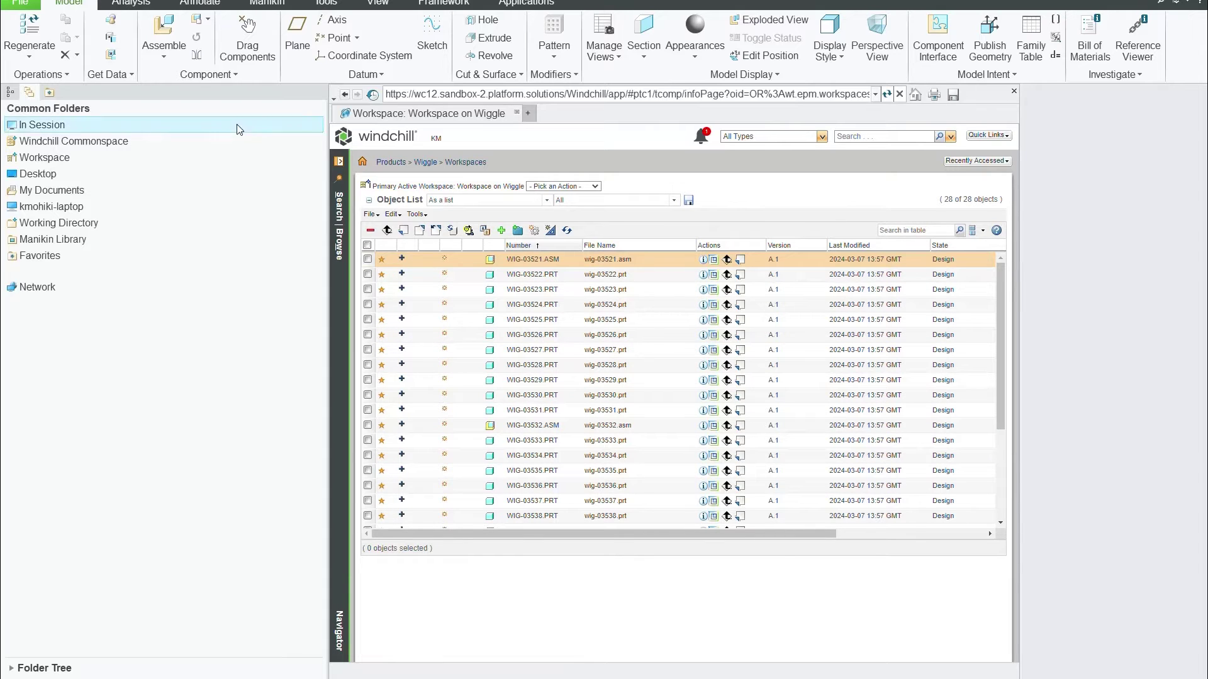
left_click(10, 94)
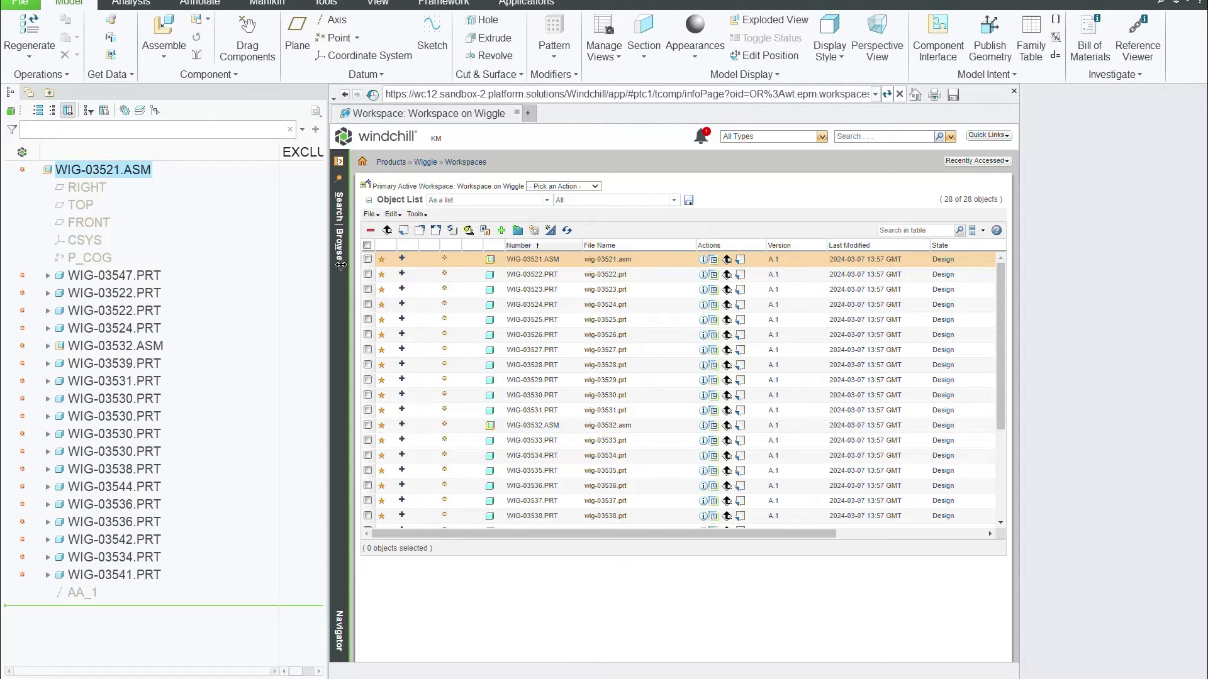
left_click(1016, 91)
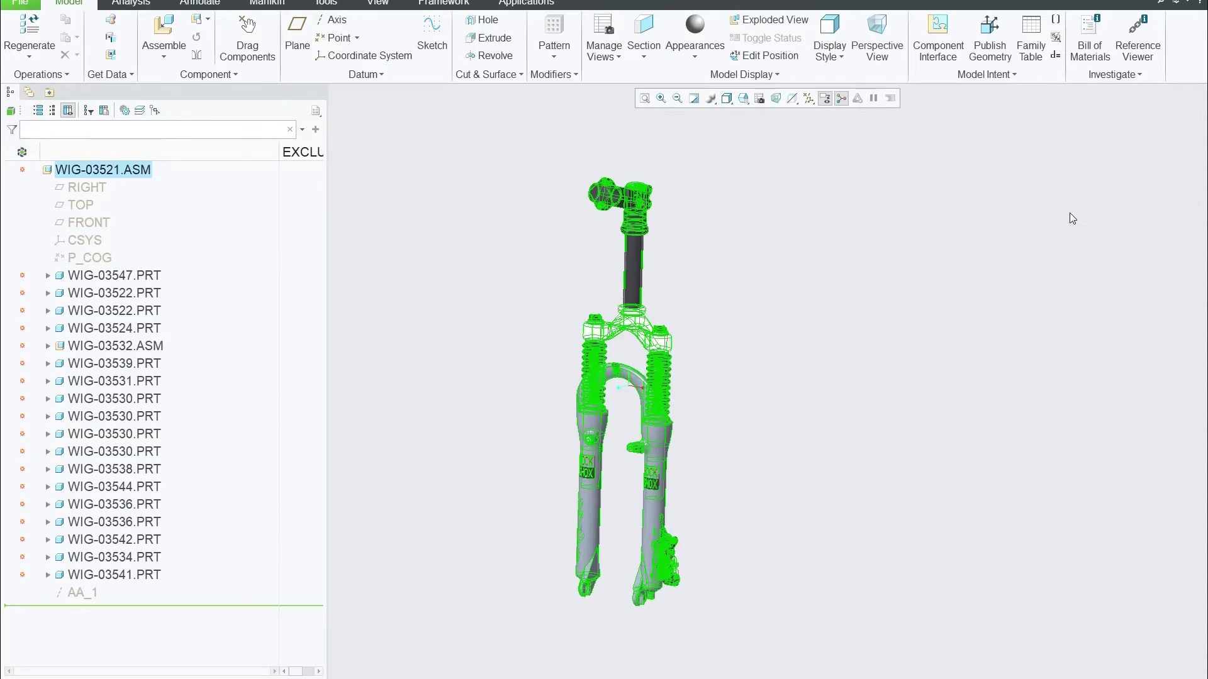
left_click(1069, 212)
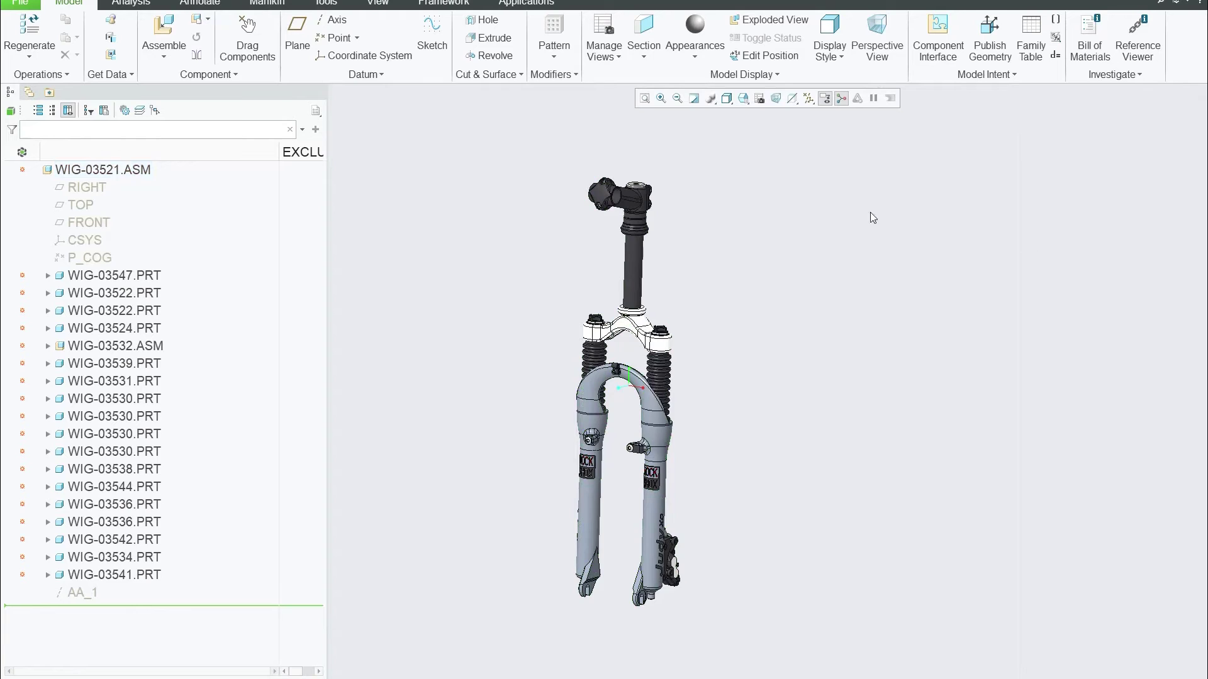
- Perform a custom check-in of WIG-03521.ASM and its dependents, with Auto Associate Parts to CAD Documents enabled
left_click(98, 172)
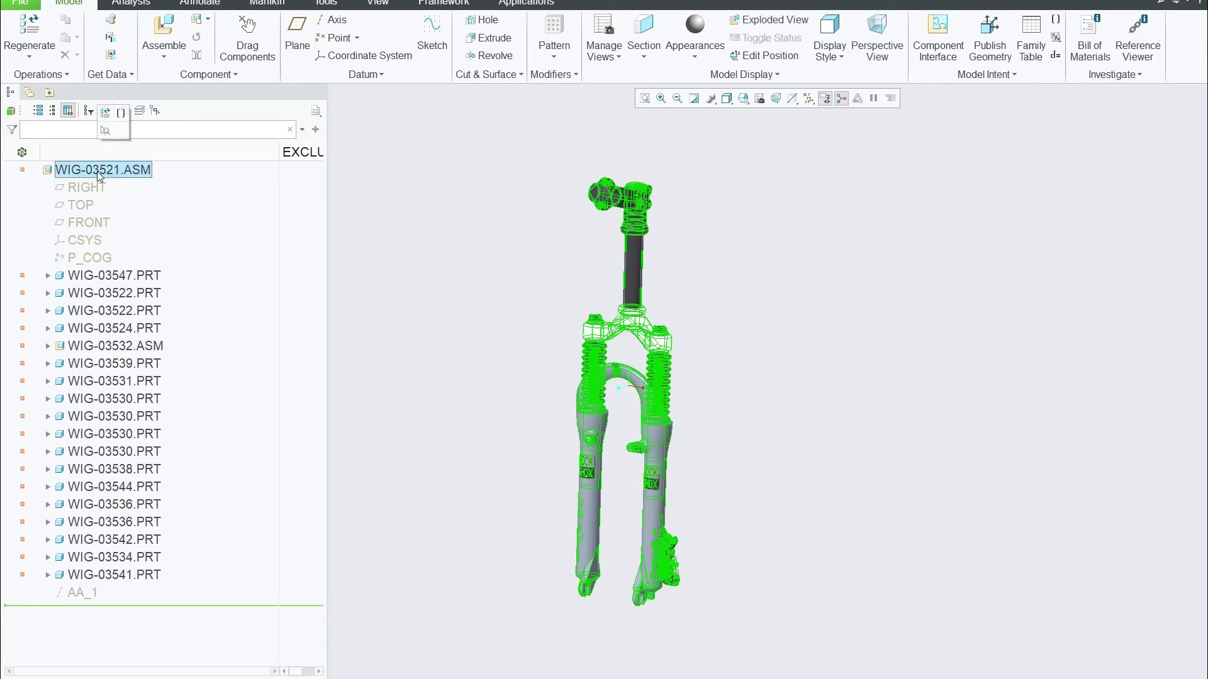
right_click(97, 171)
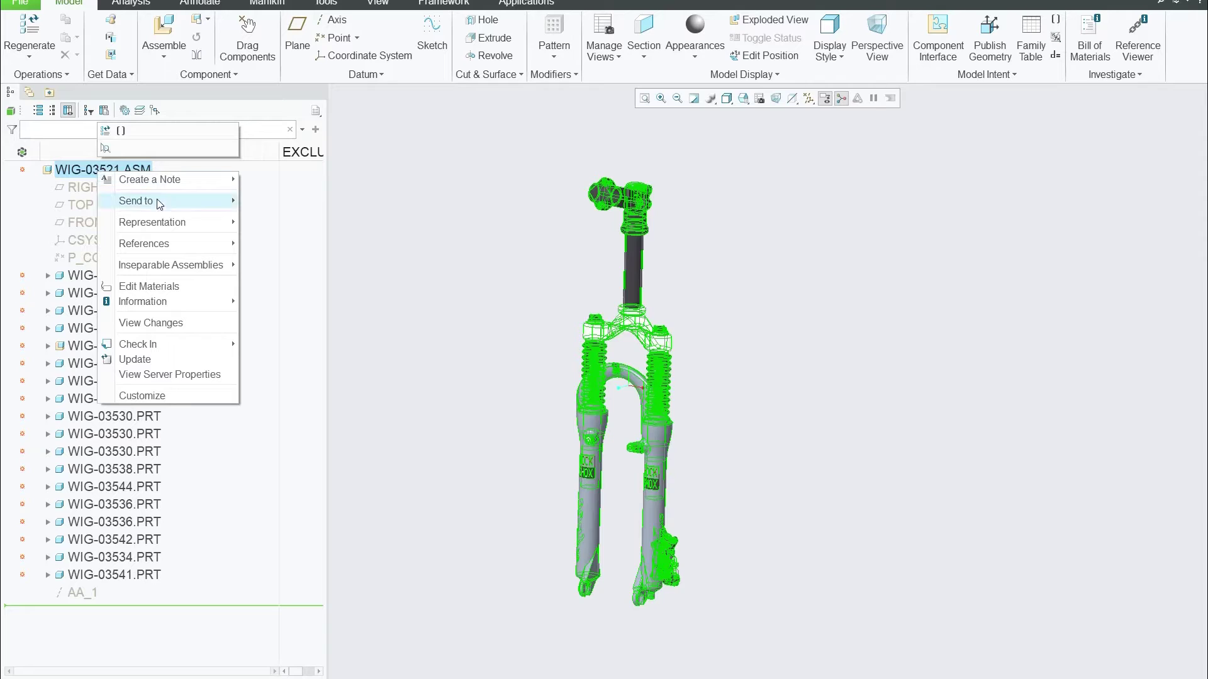
mouse_move(189, 349)
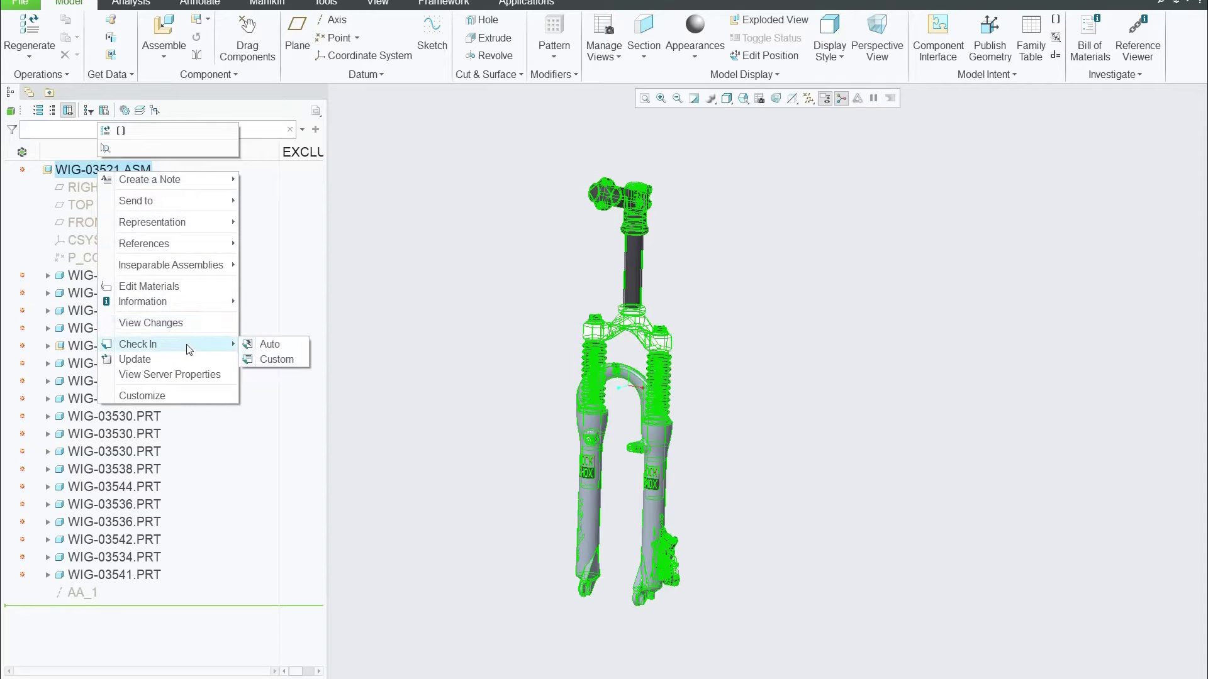
left_click(281, 361)
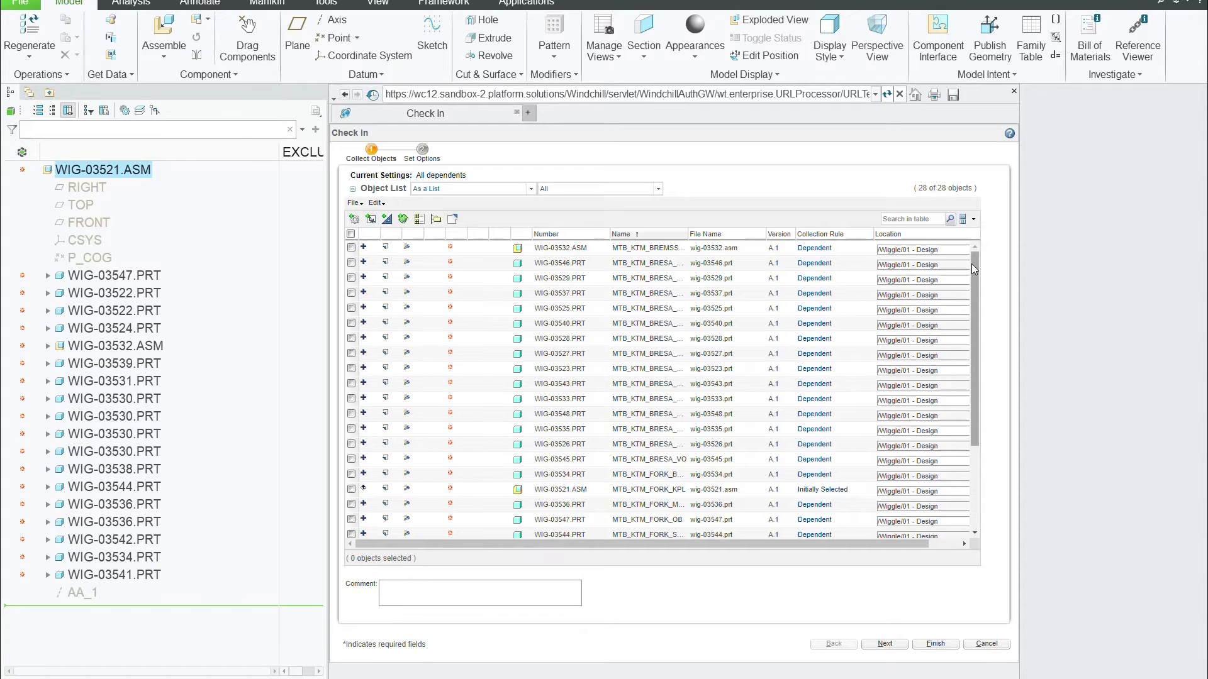
left_click(884, 644)
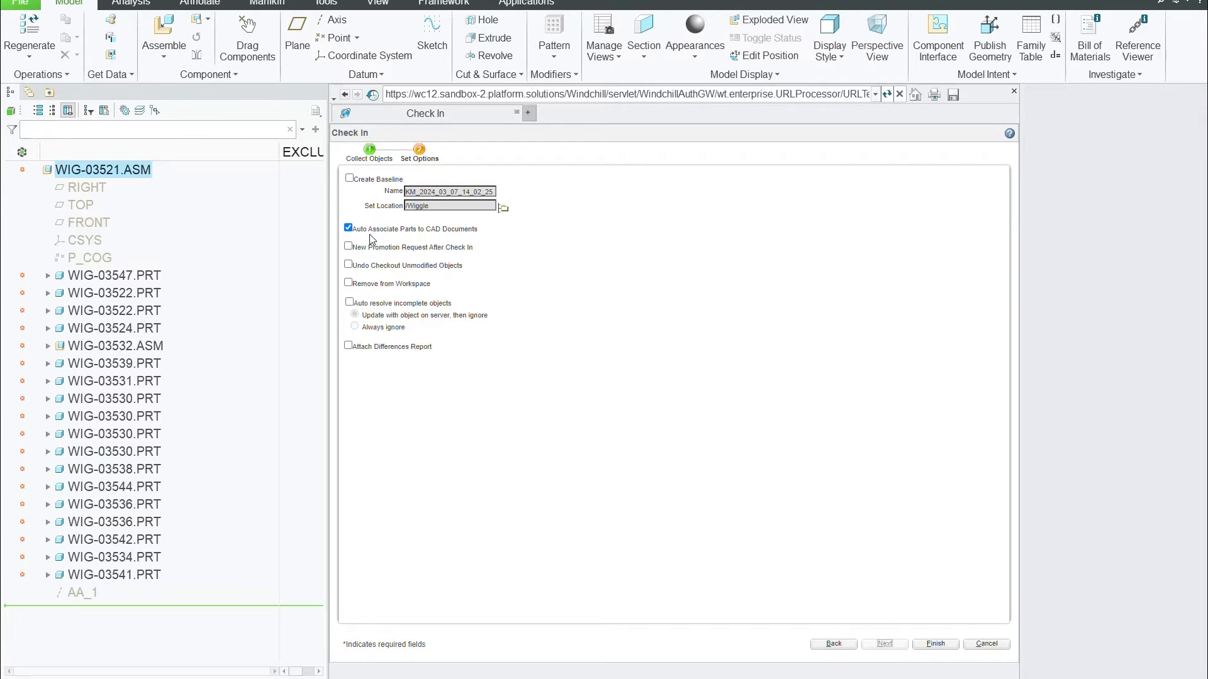
key("ctrl")
key("ctrl")
key("ctrl")
left_click(936, 644)
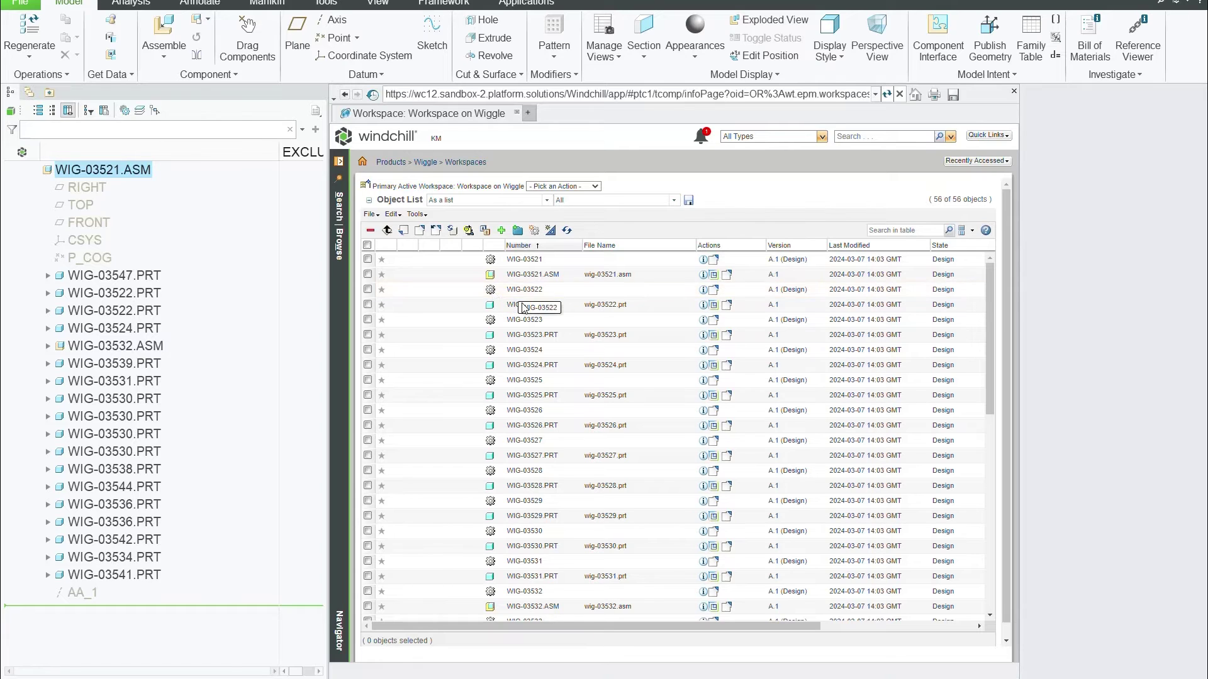
- Open the information page of WIG-03521.ASM from the workspace and examine its associated part's name and number in the commonspace related objects
left_click(703, 275)
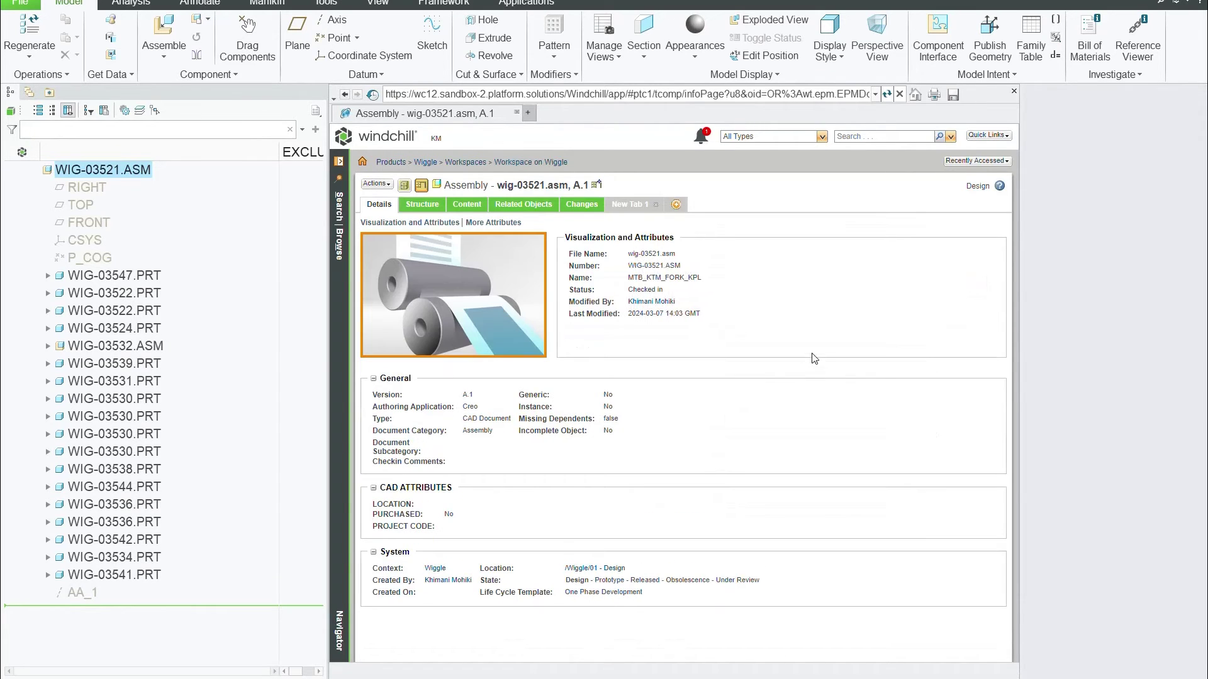
left_click(407, 187)
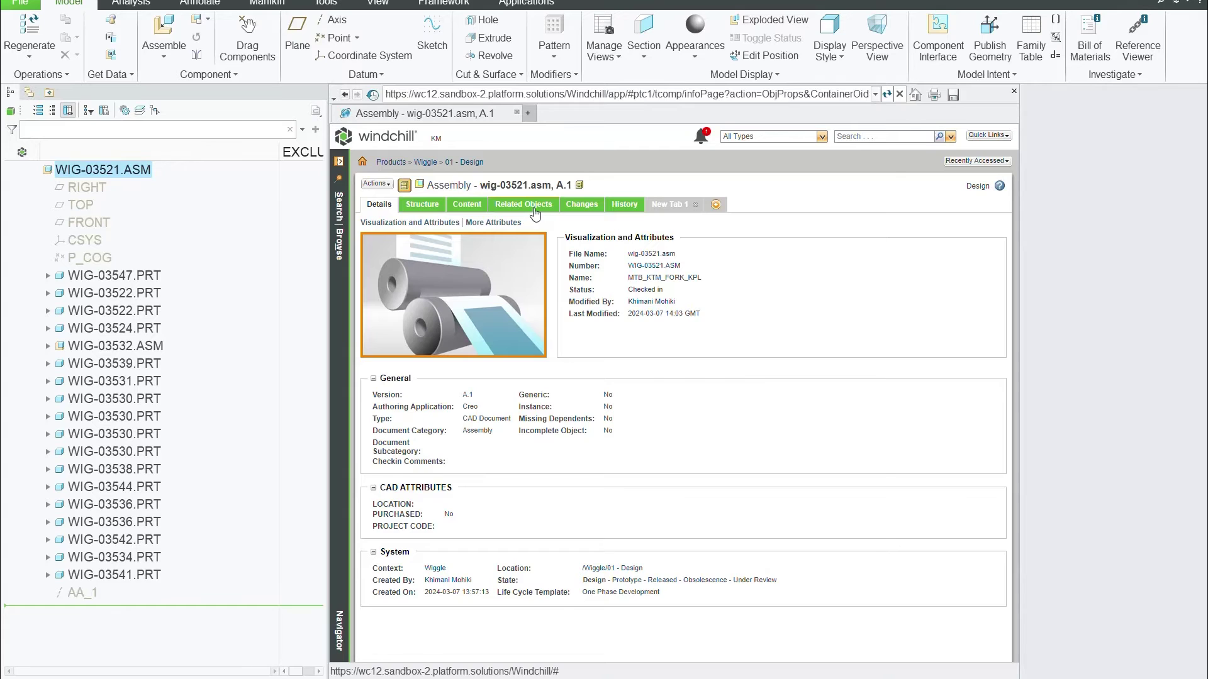
left_click(535, 206)
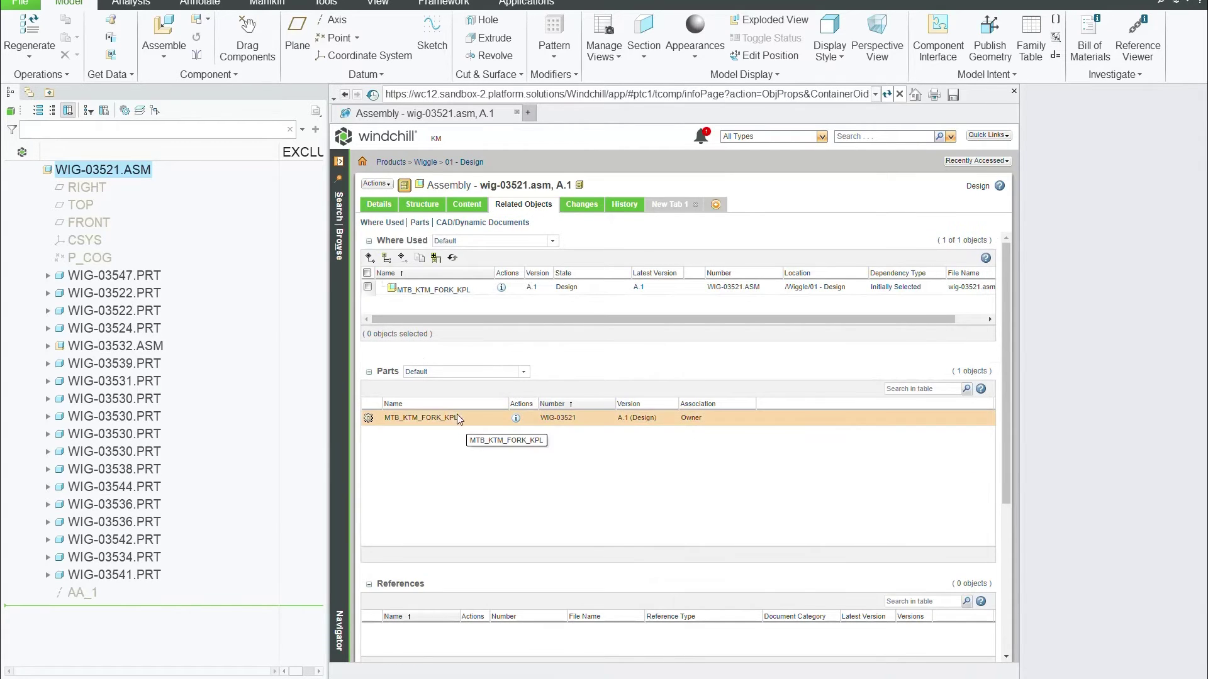
left_click_drag(392, 422, 384, 417)
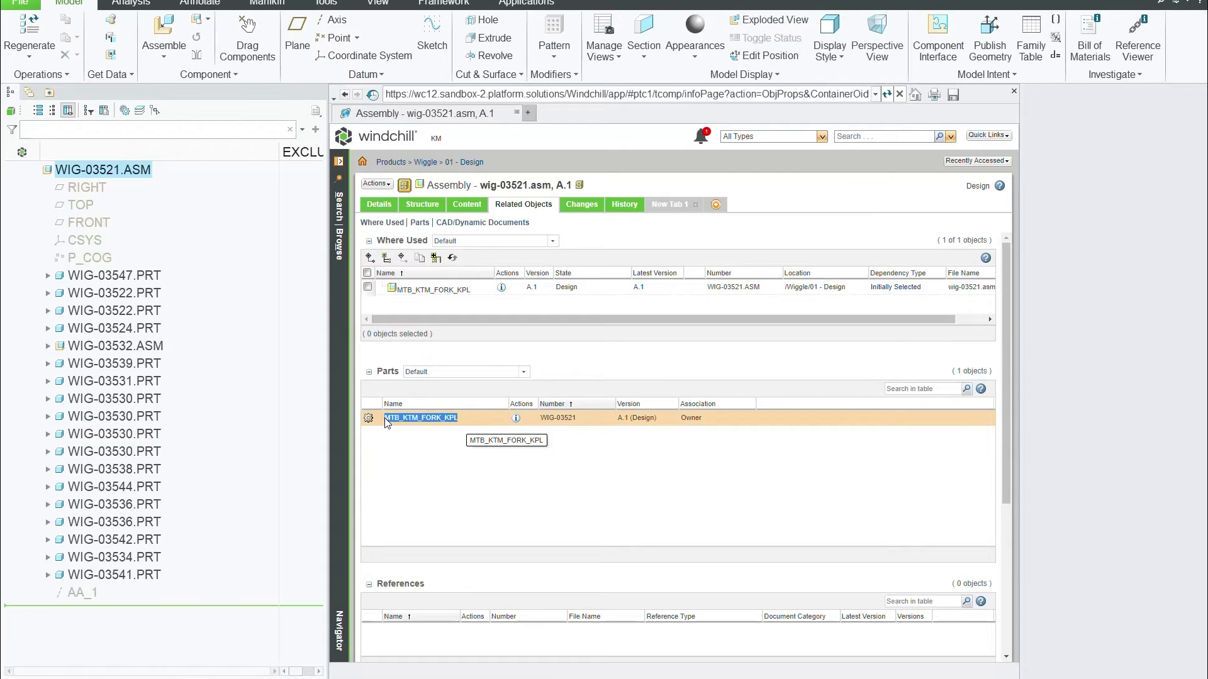
left_click(419, 529)
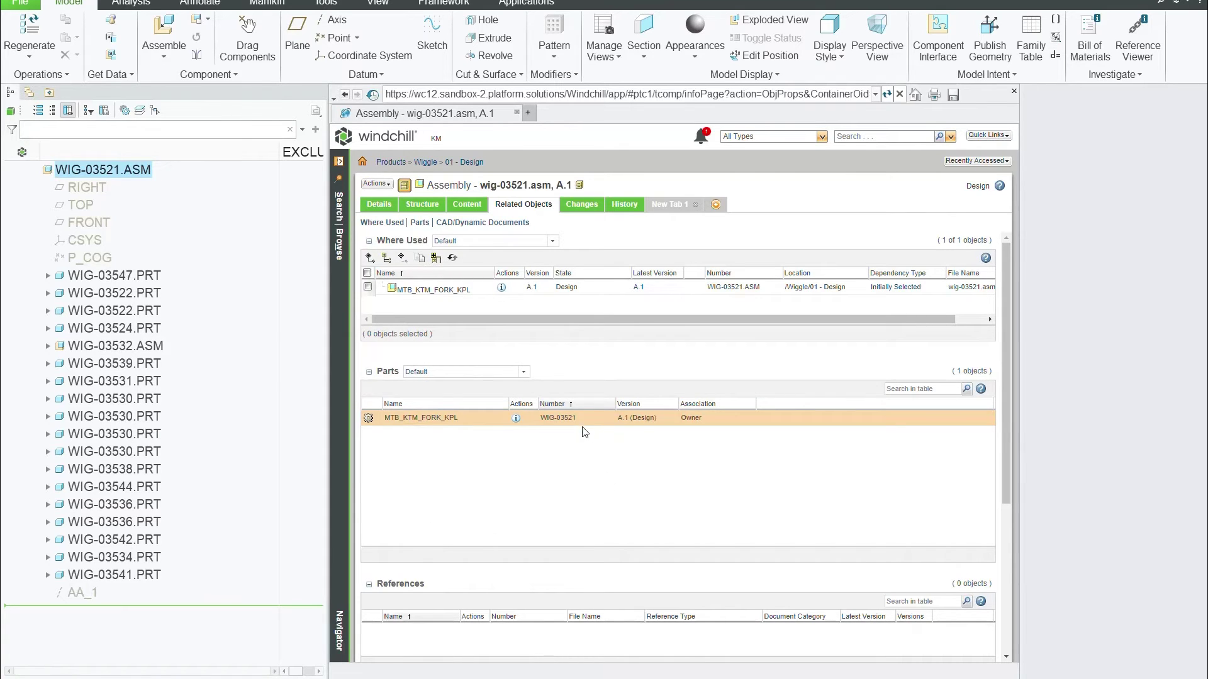
left_click_drag(580, 425, 539, 420)
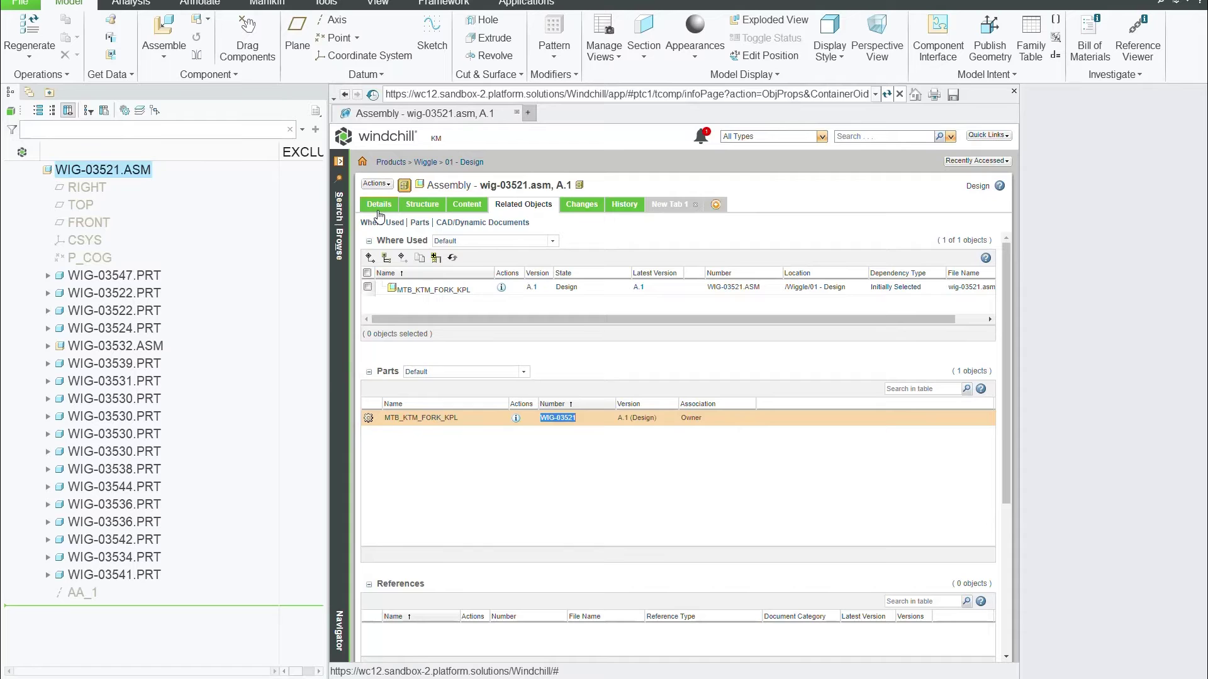
- Examine the structure of associated part WIG-03521, including the CAD document under WIG-03522, and return to the model
left_click(516, 419)
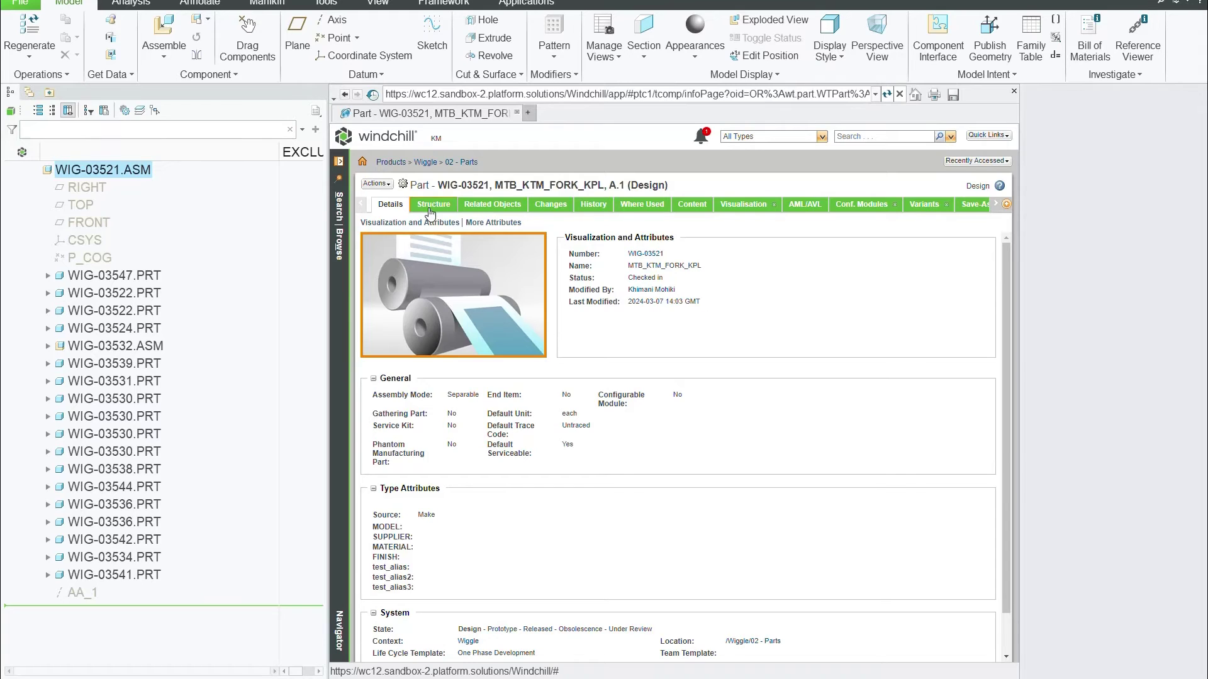
left_click(431, 211)
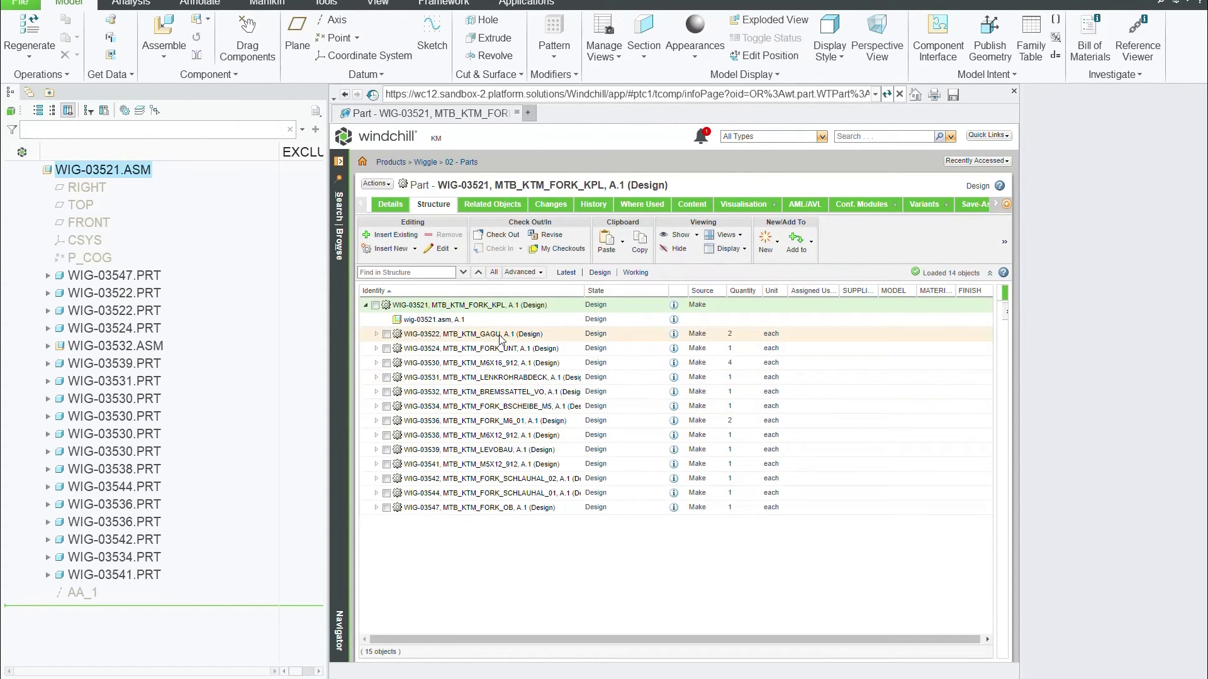
left_click(434, 320)
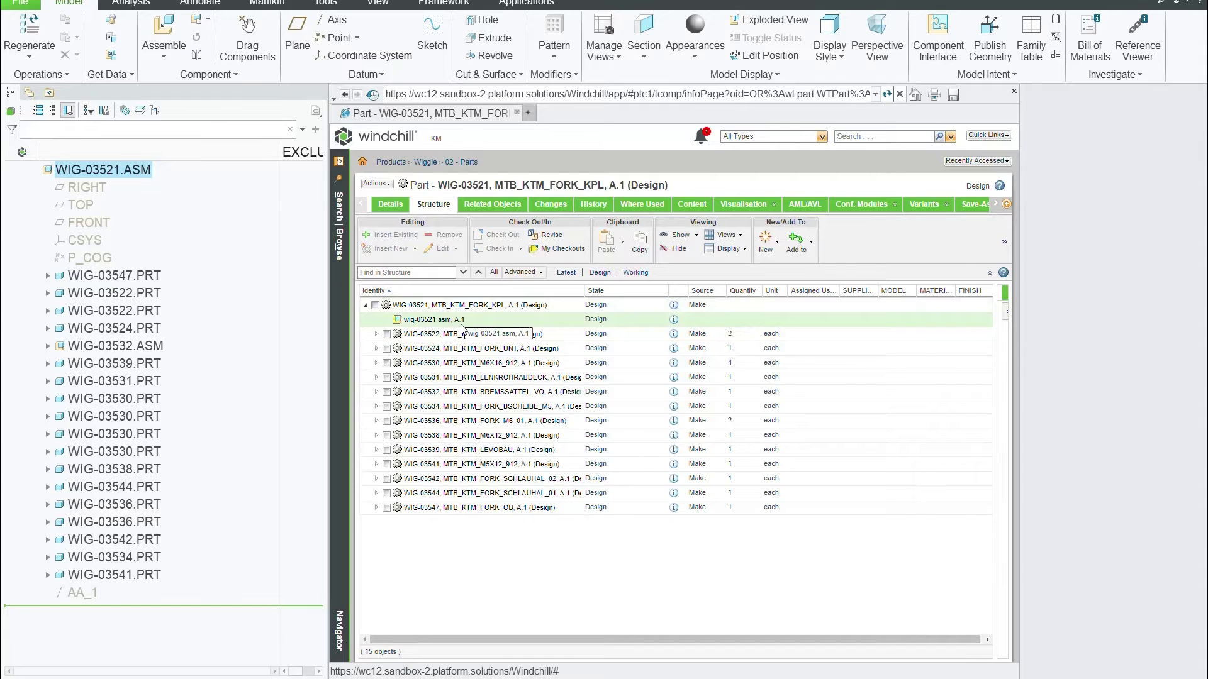
left_click_drag(468, 321, 405, 325)
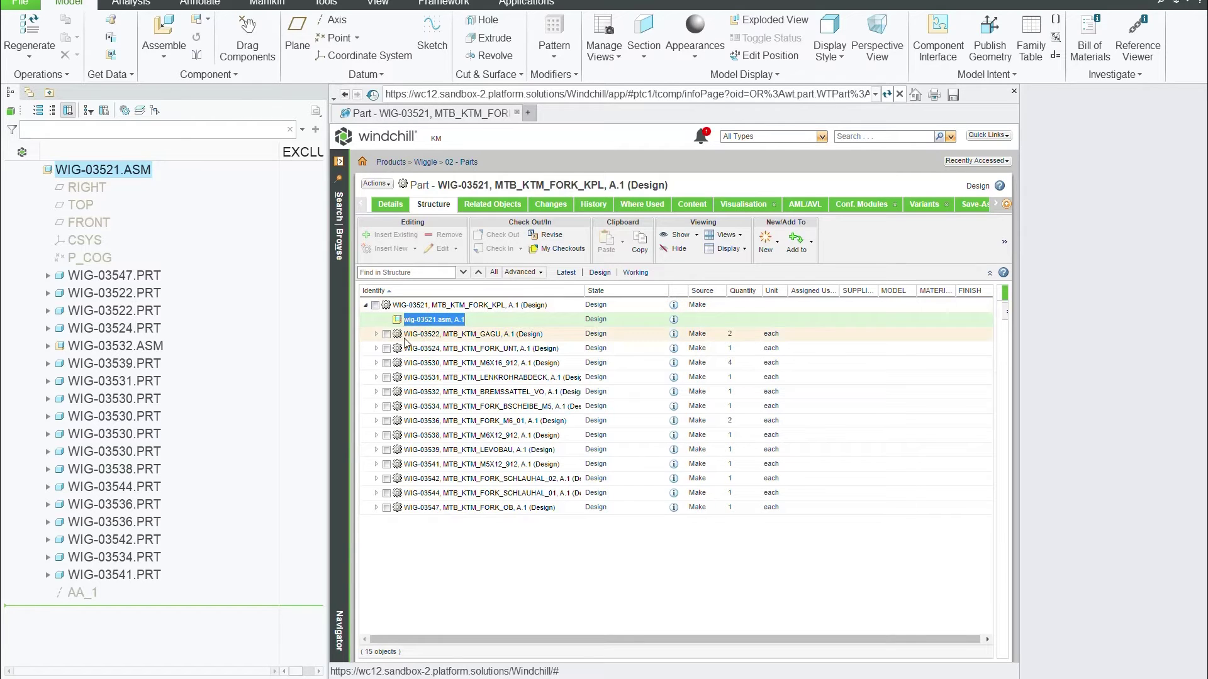
left_click(376, 334)
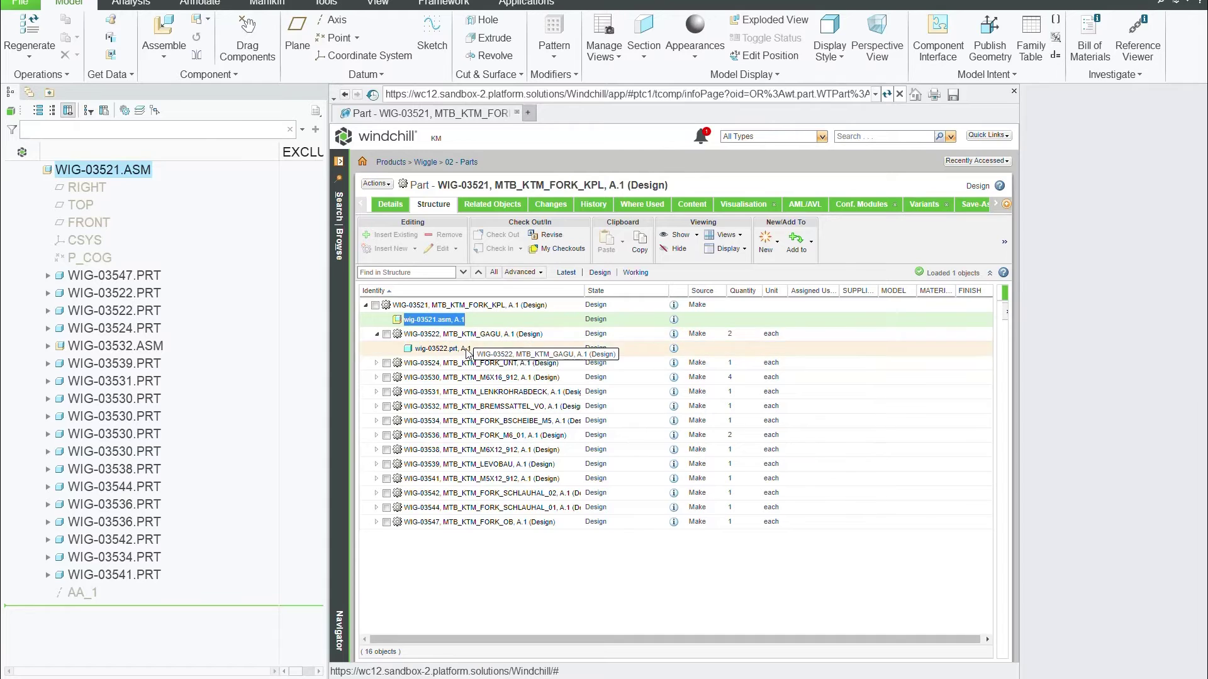
left_click(550, 588)
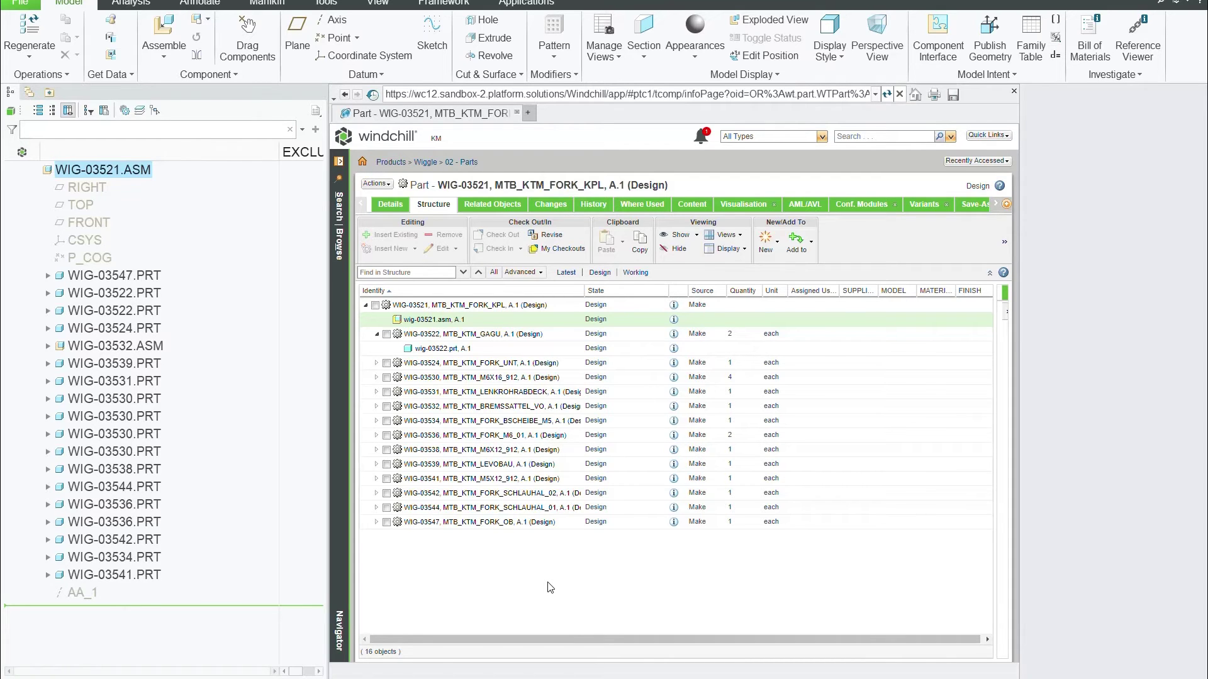
left_click(1016, 92)
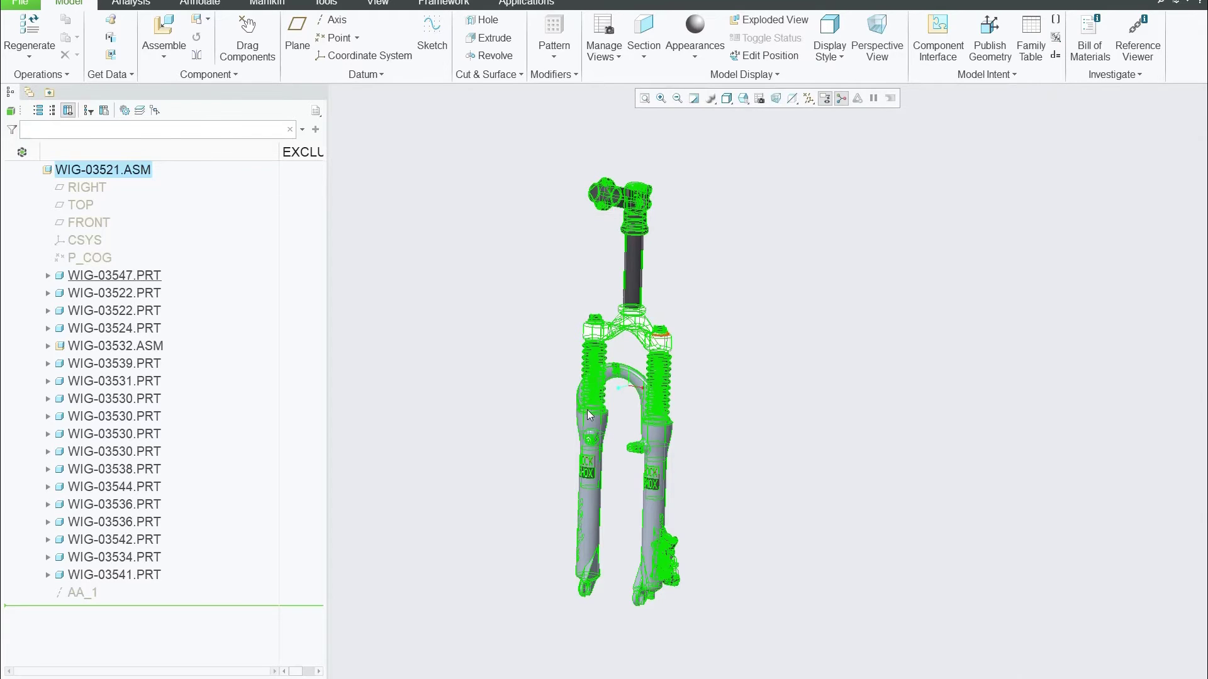
left_click(458, 379)
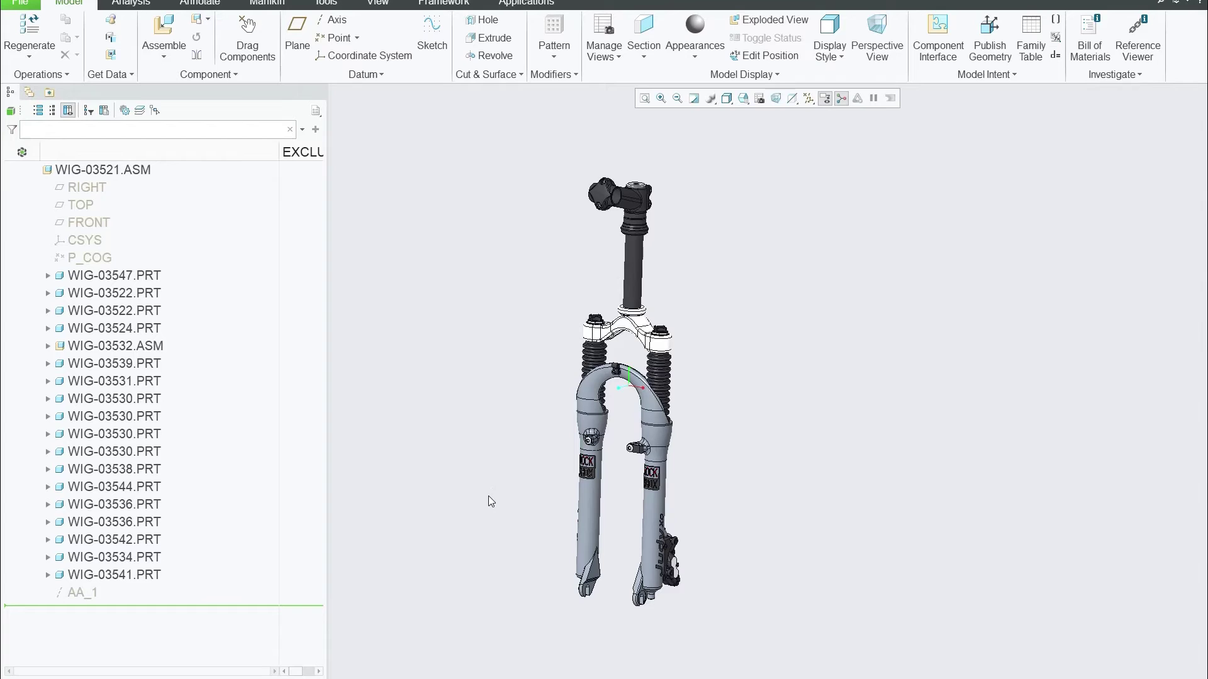
- View the server properties of WIG-03521.ASM and open its associated part's structure
left_click(29, 92)
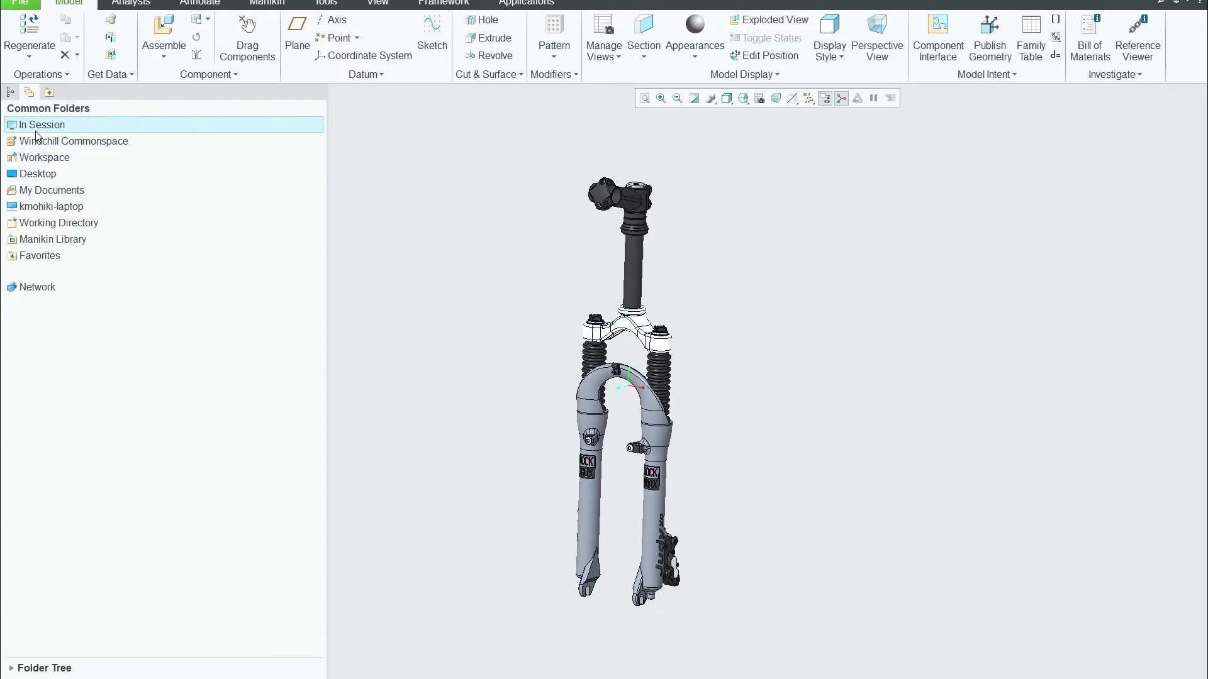
left_click(10, 92)
right_click(116, 175)
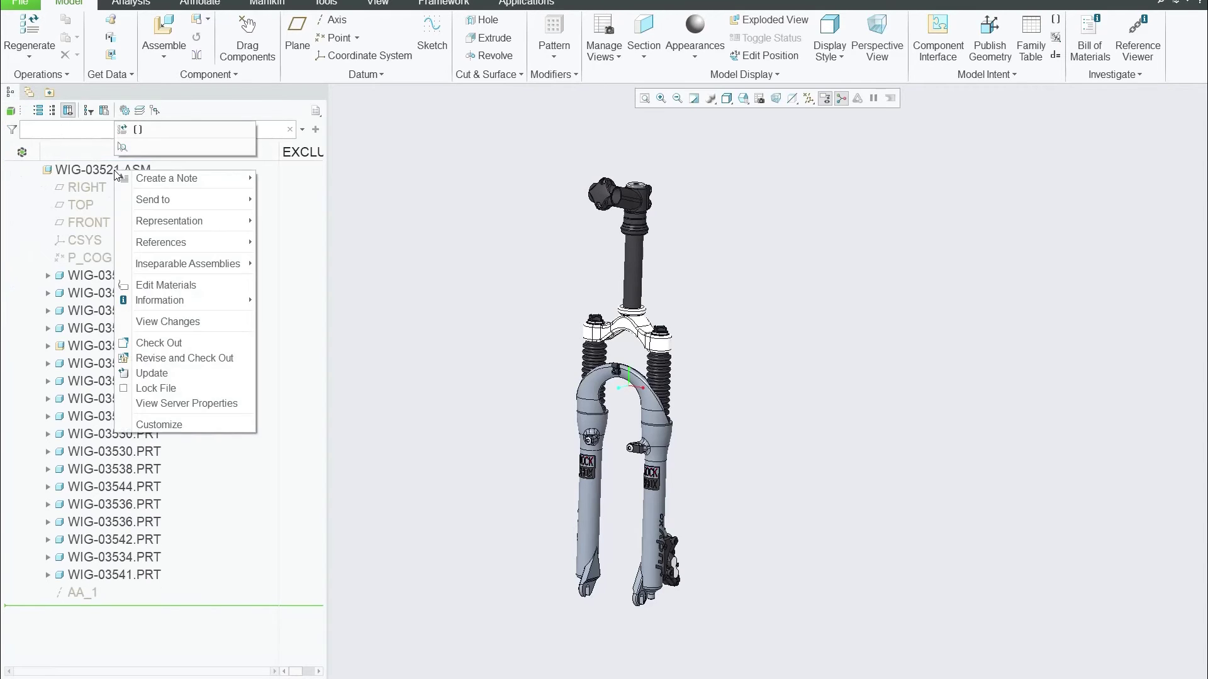
left_click(220, 404)
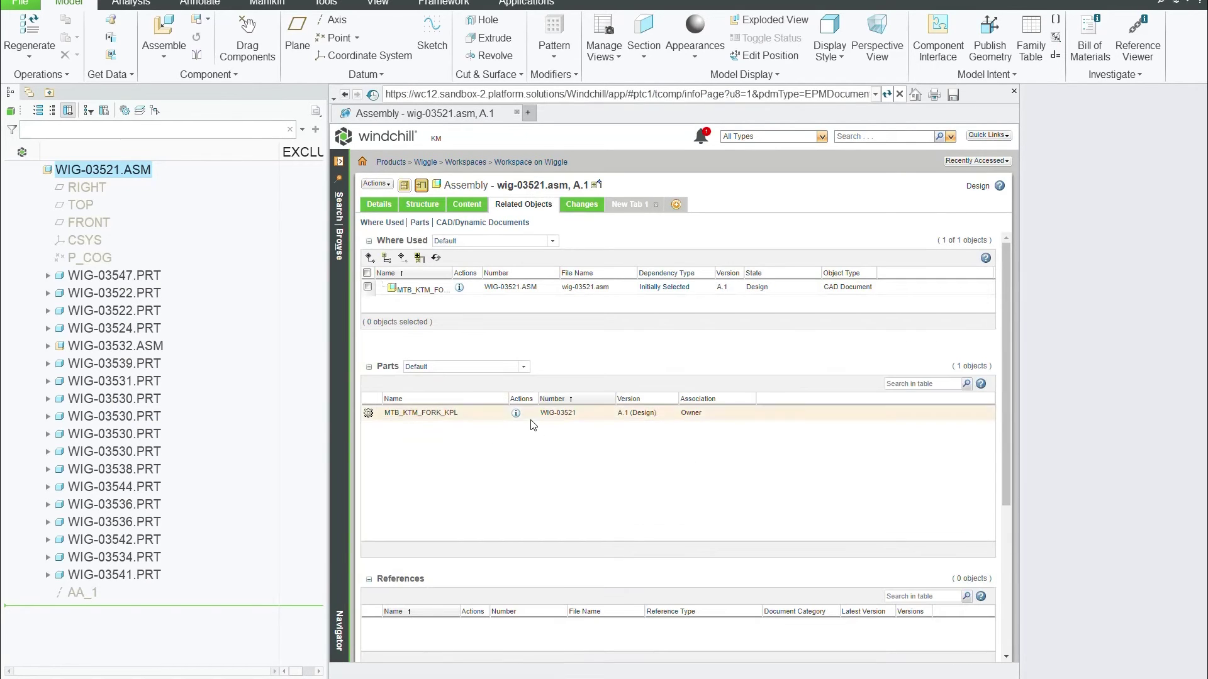
left_click(515, 413)
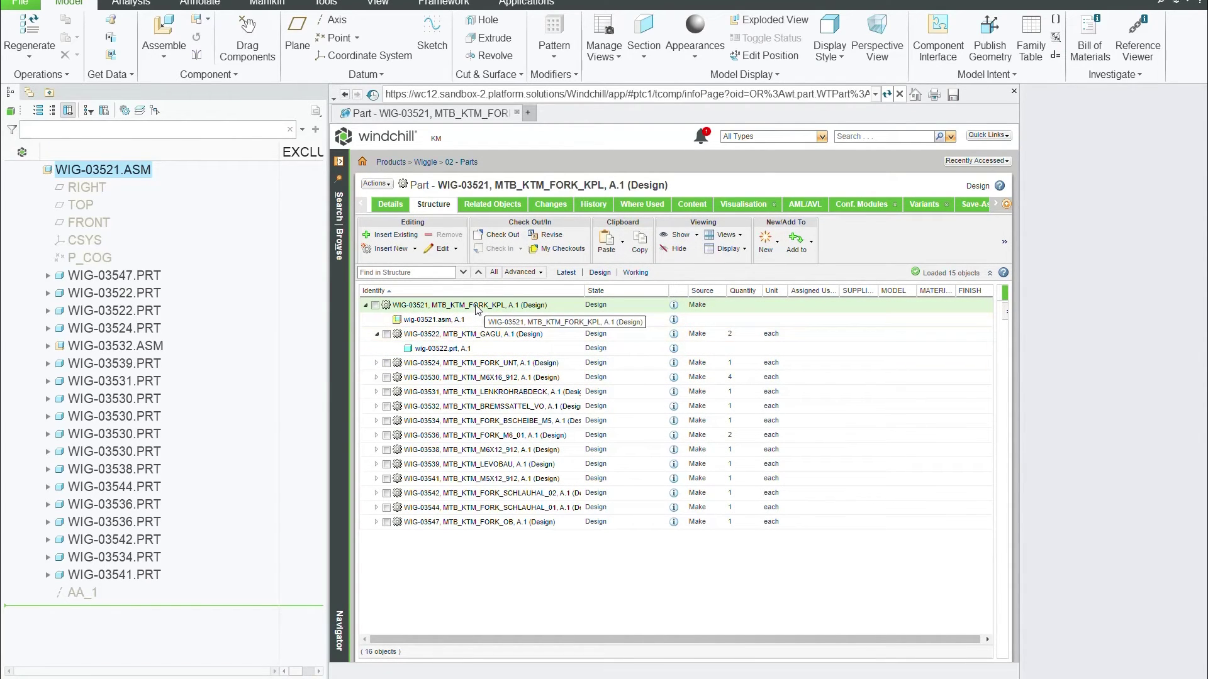
- Create a new part named FORK OIL in the structure of WIG-03521, without a CAD document or attachments
left_click(390, 250)
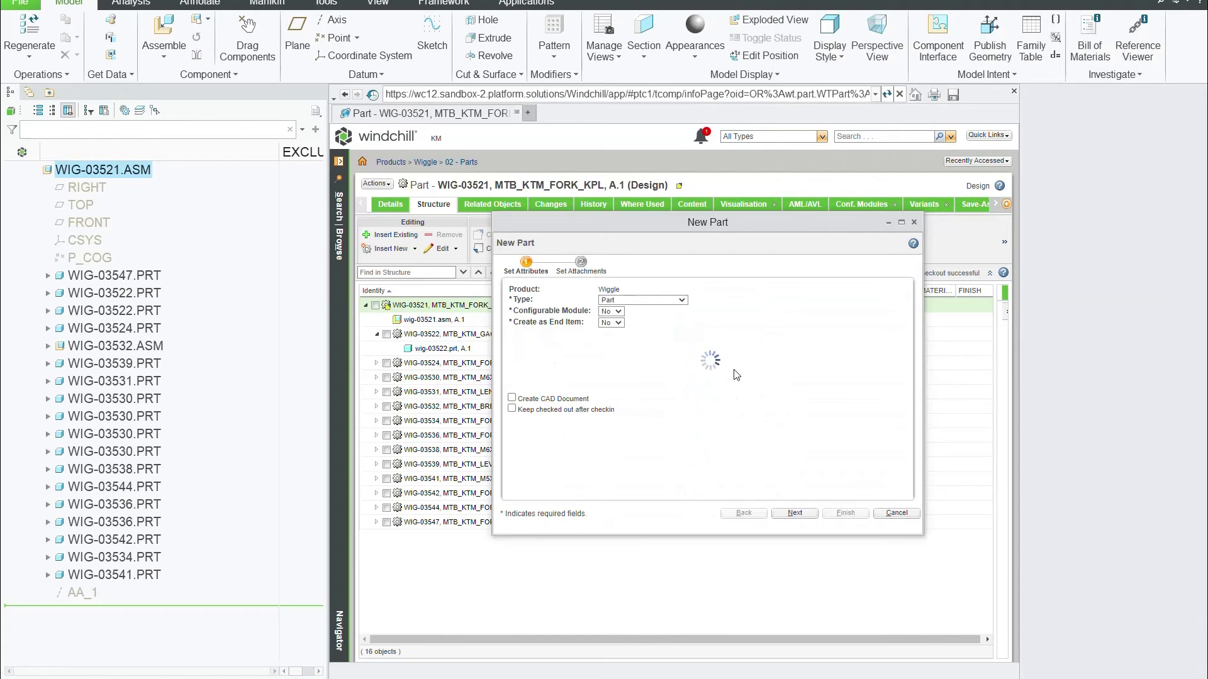
left_click_drag(772, 221, 721, 142)
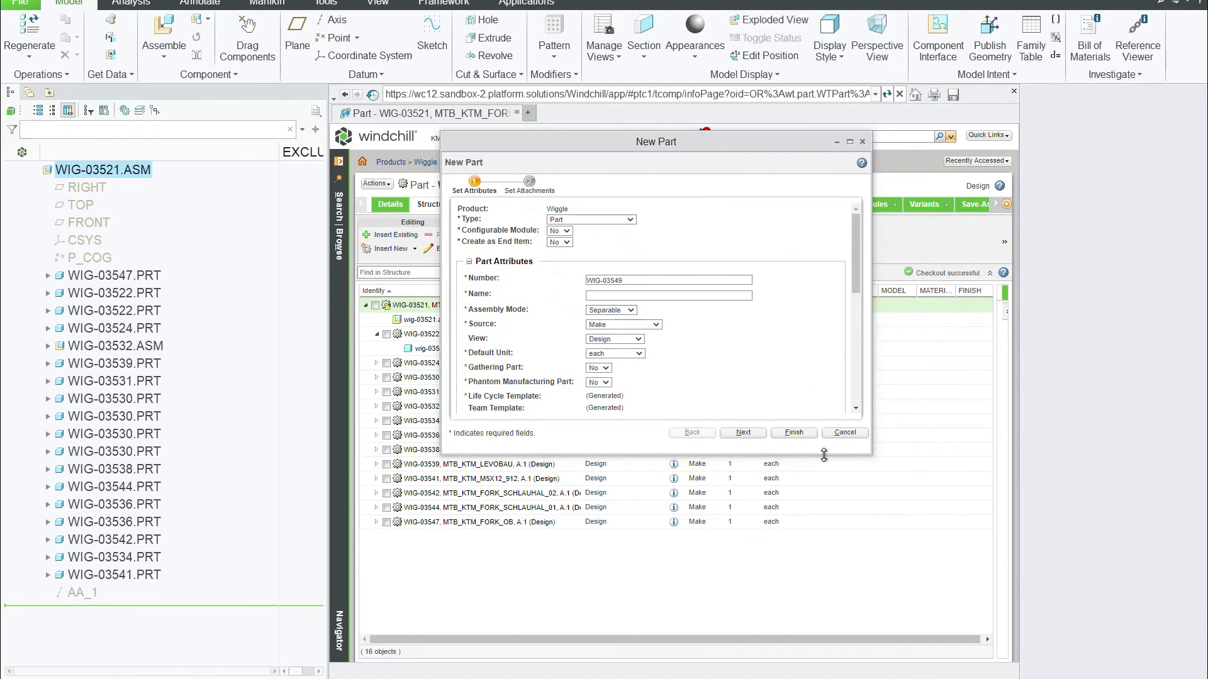
left_click(627, 299)
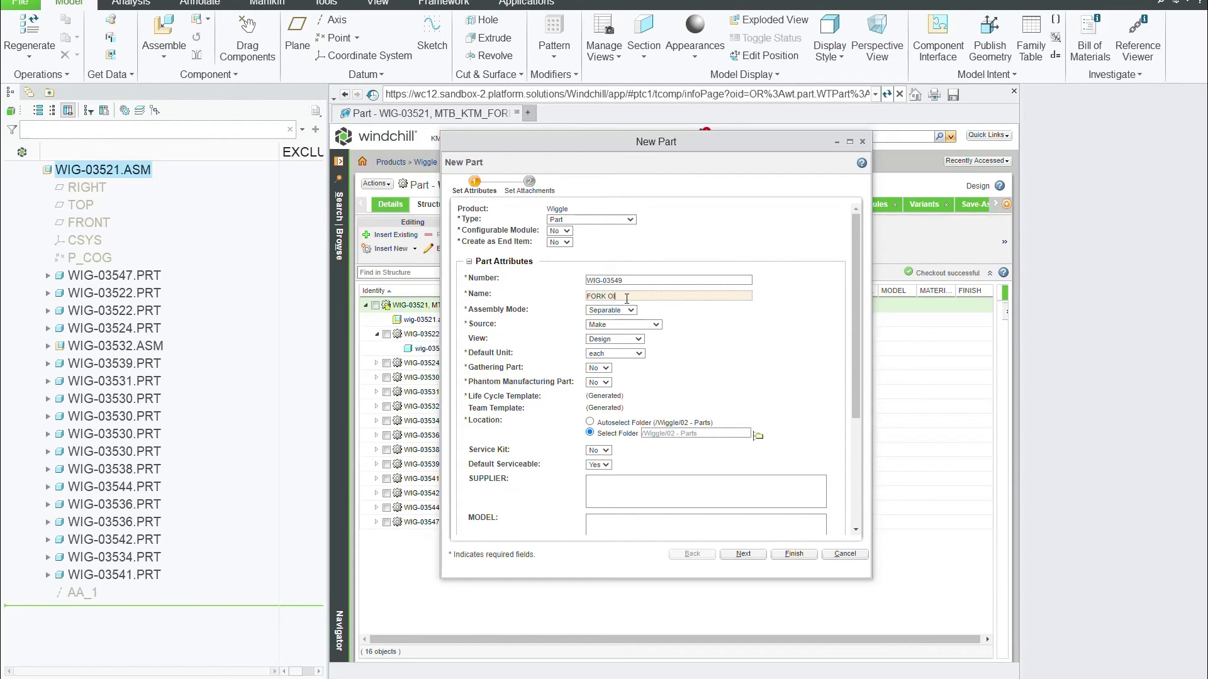
scroll(744, 353, "down", 3)
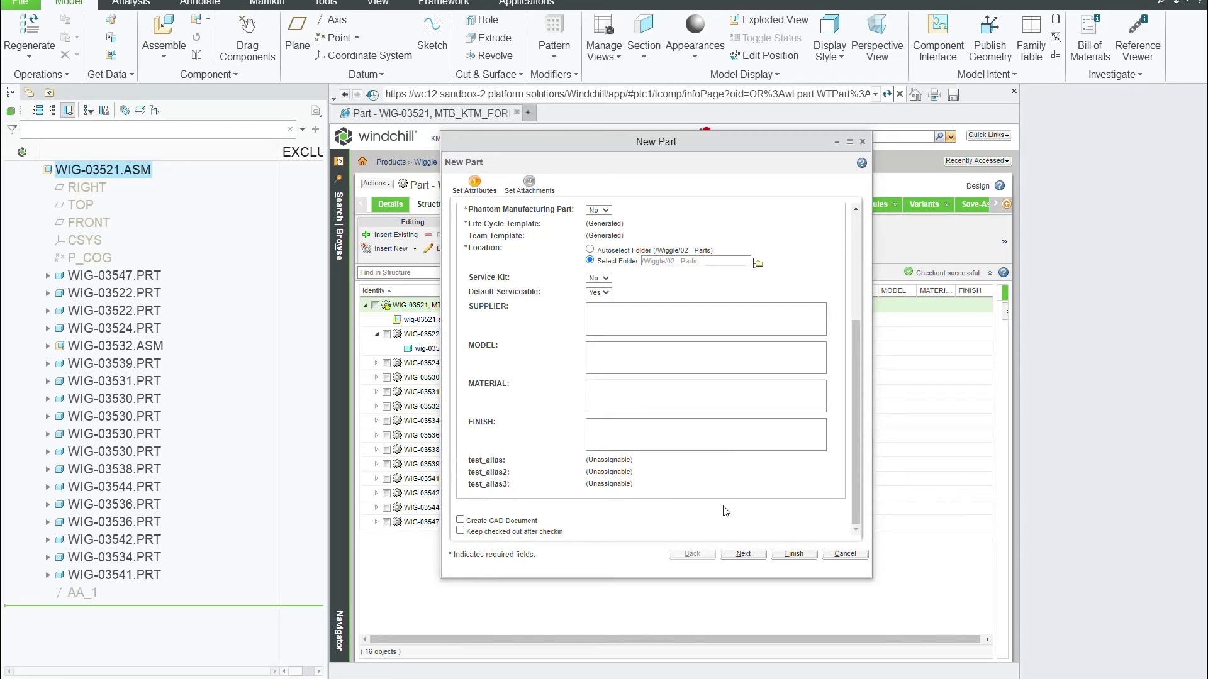
left_click(743, 554)
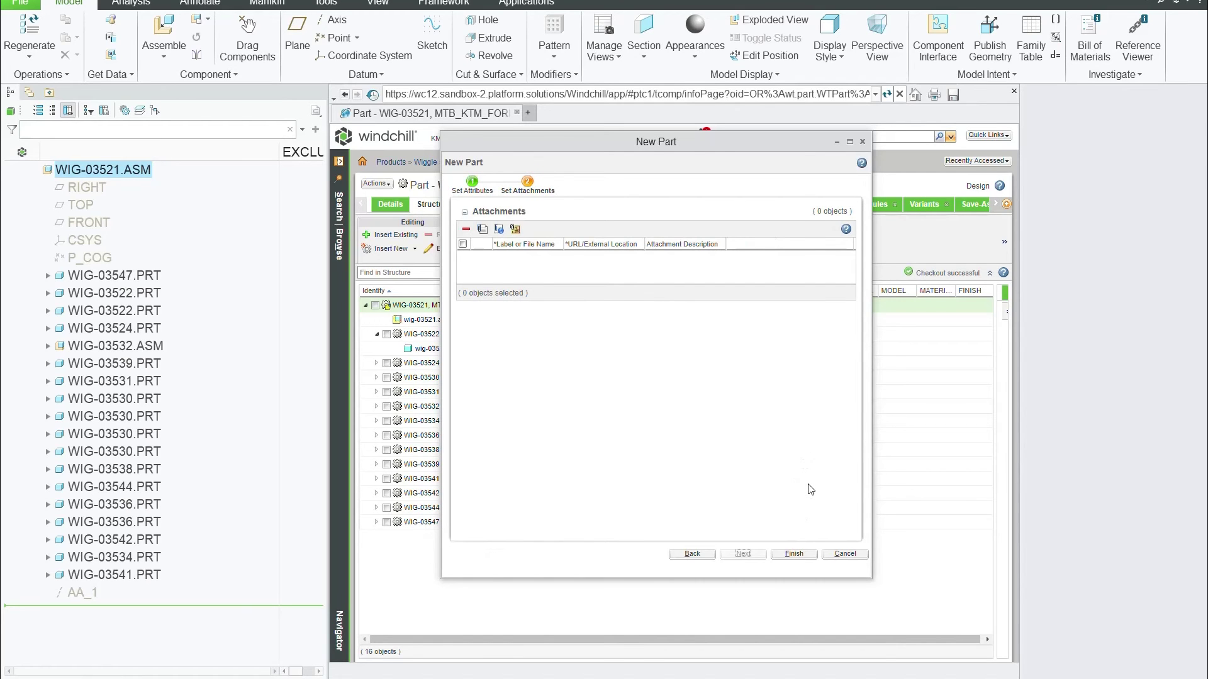
left_click(794, 554)
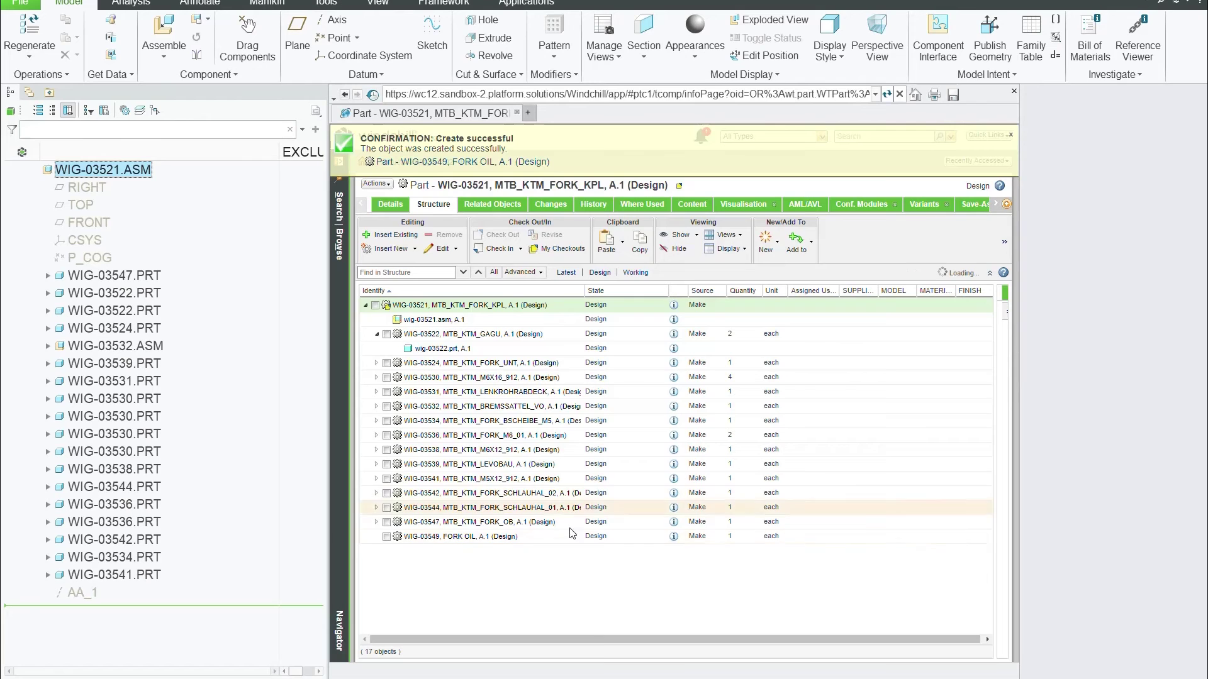
- Check in part WIG-03521 with the comment "FORK OIL PART ADDED"
left_click(501, 252)
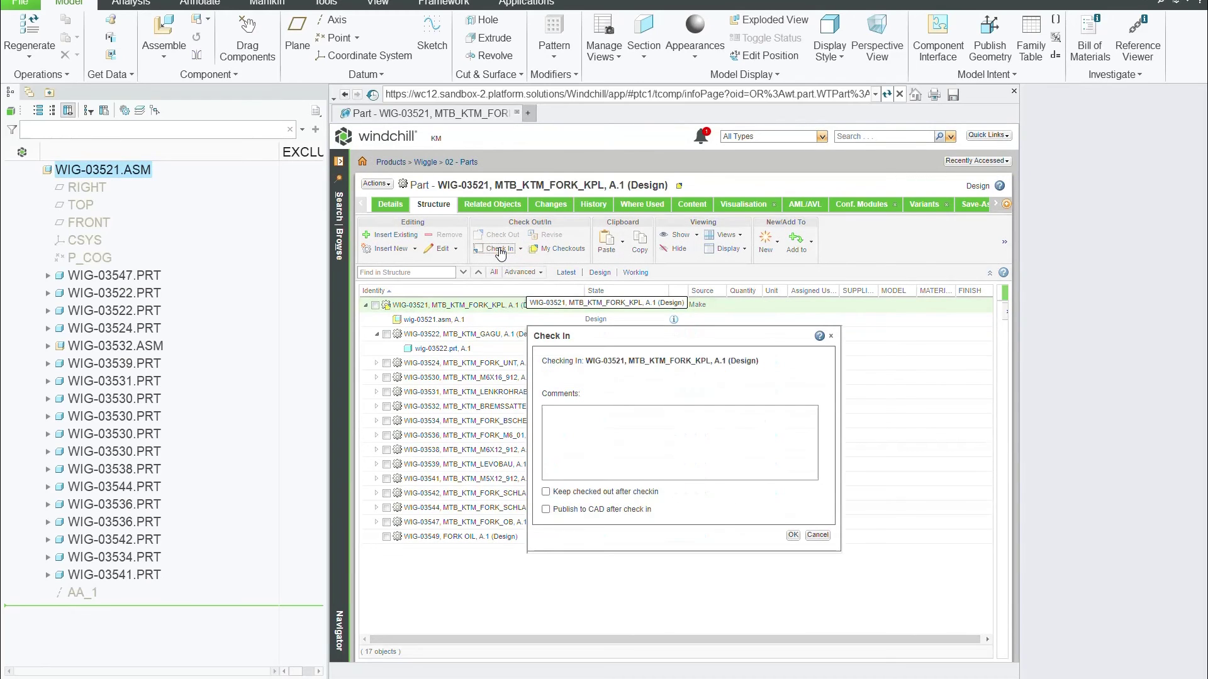
left_click(658, 413)
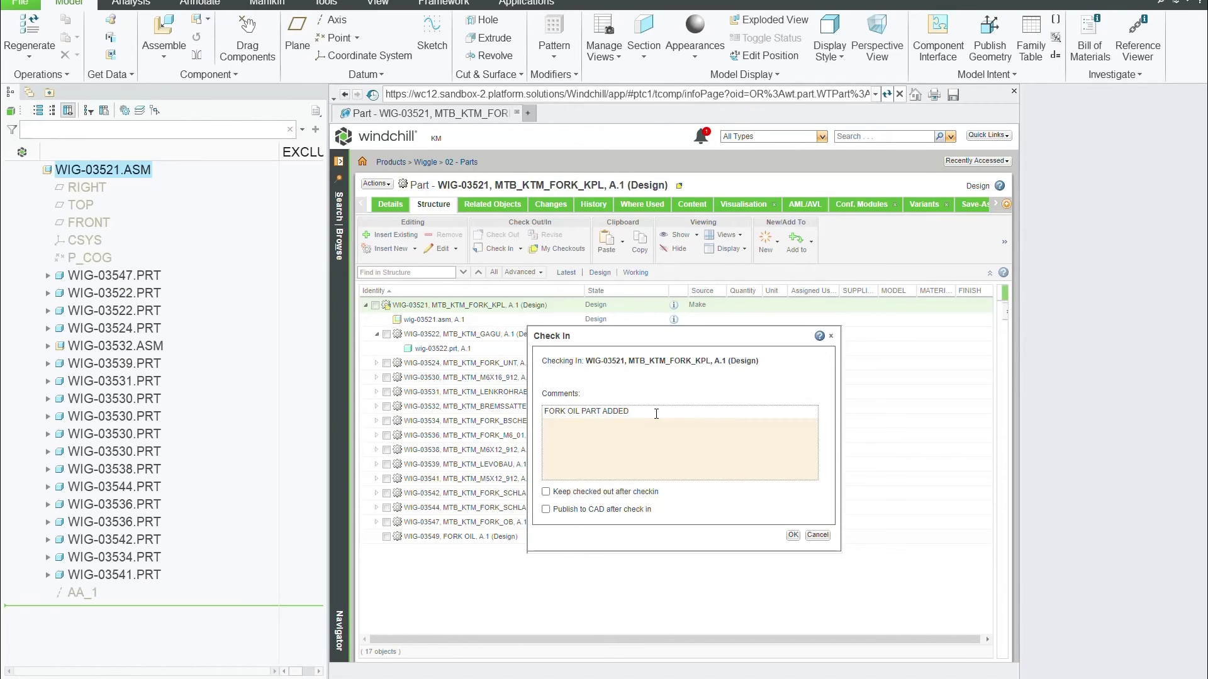
left_click(792, 535)
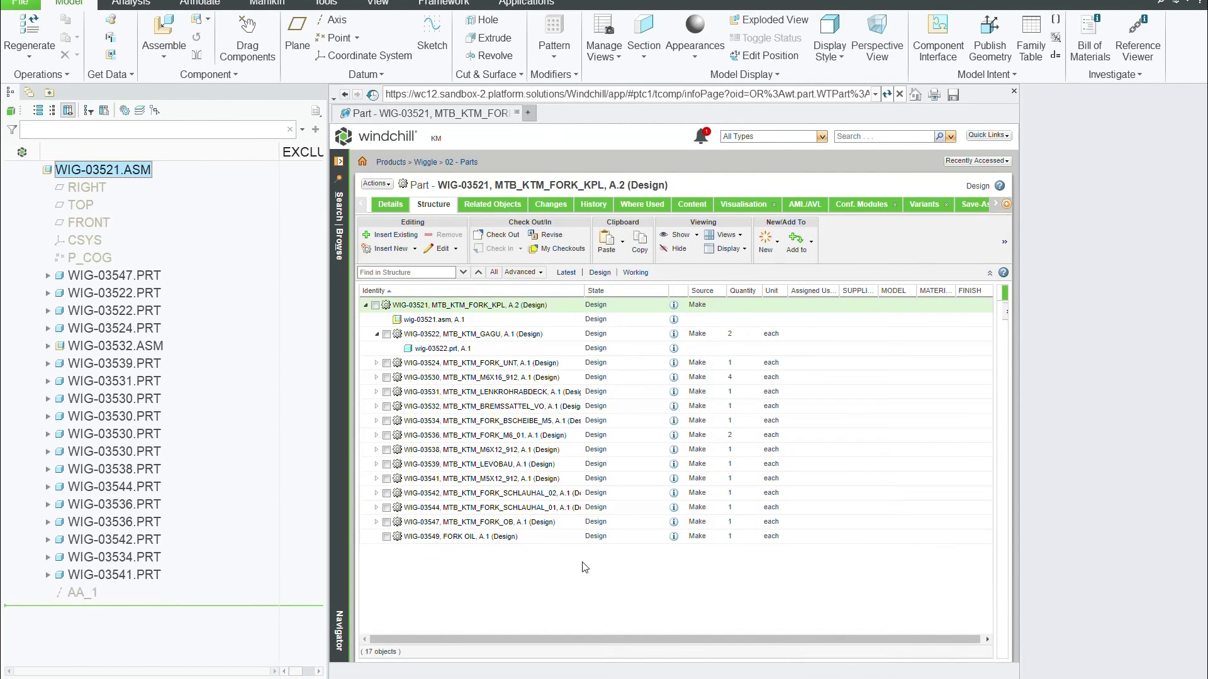
- Open the information page of wig-03521.asm from the part structure and compare its version with that of its associated part
left_click(674, 324)
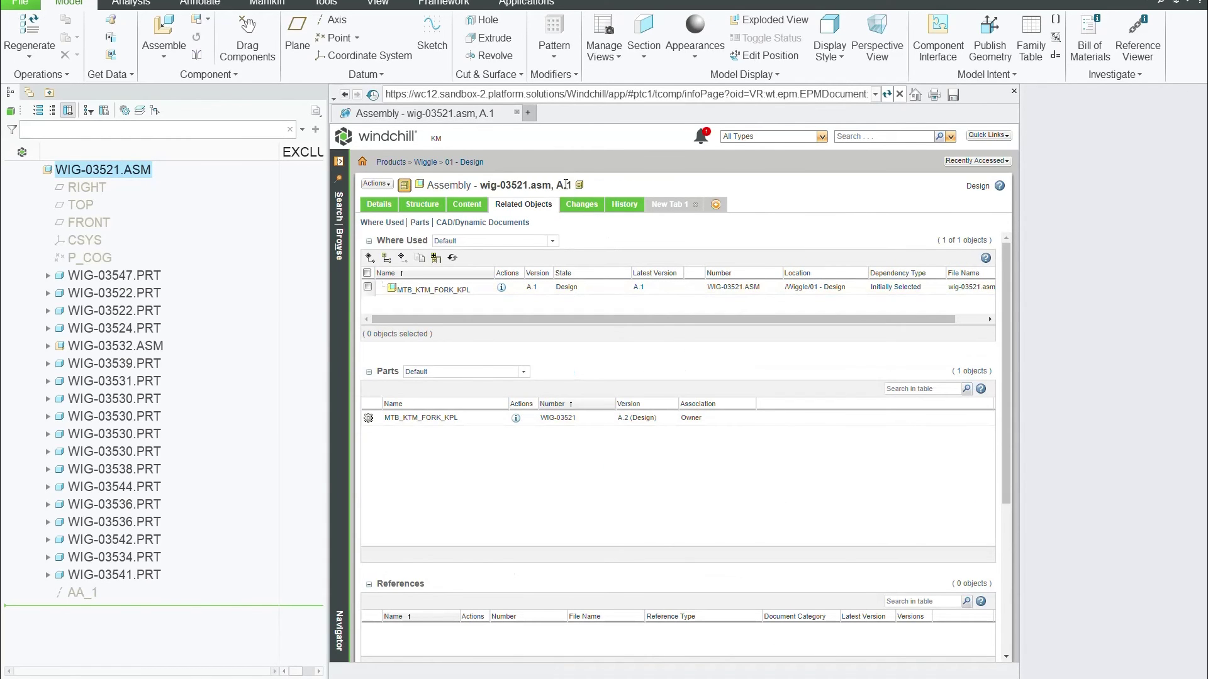
key("ctrl")
key("ctrl")
key("ctrl")
key("ctrl")
- Revise wig-03521.asm together with its associated part, with dependents set to None, and check the version of both objects
left_click(380, 185)
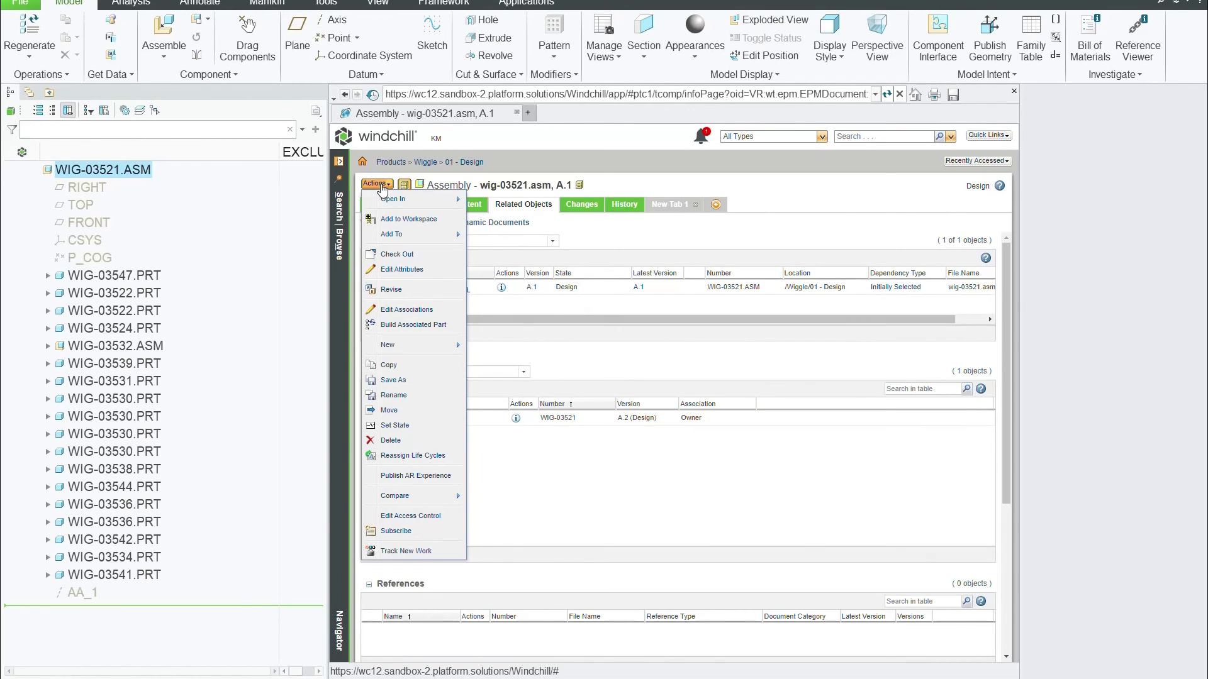
left_click(398, 292)
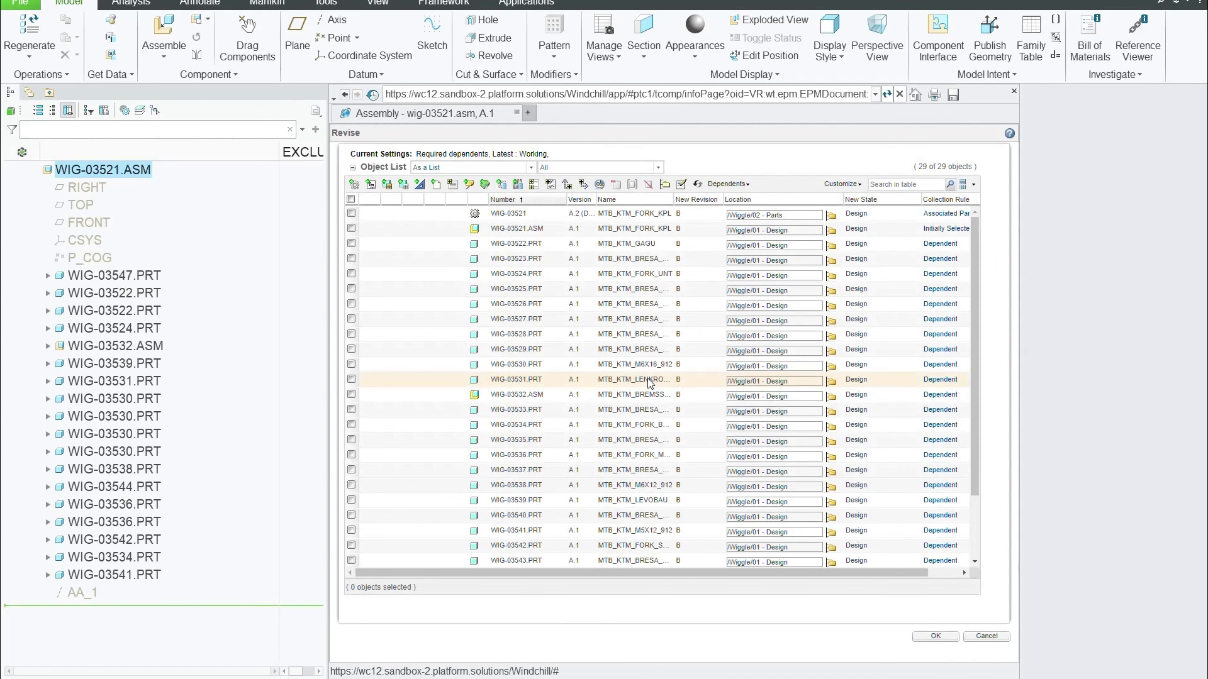
left_click(475, 216)
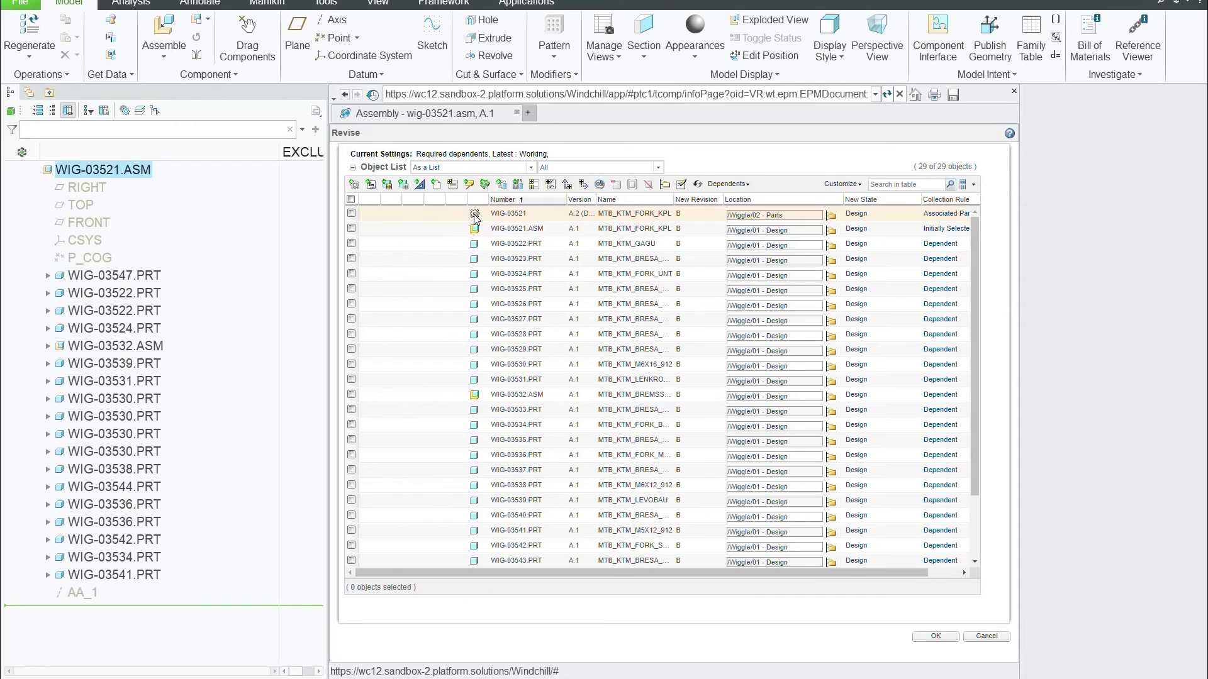
left_click(733, 189)
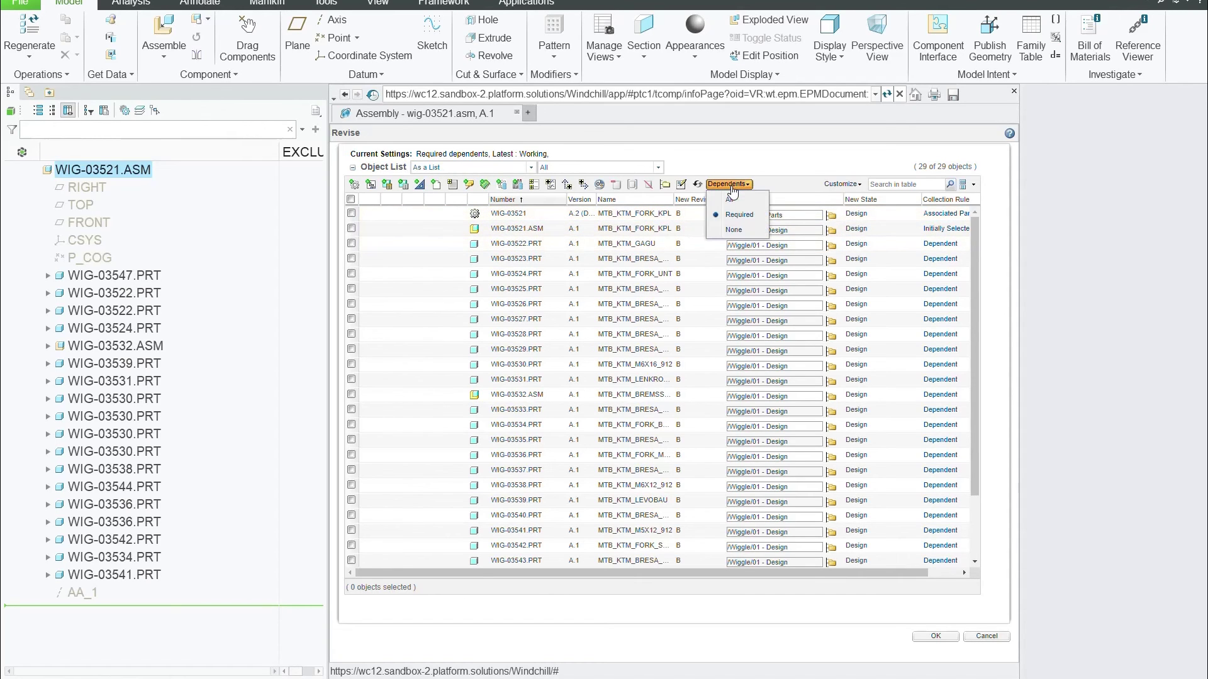
left_click(734, 231)
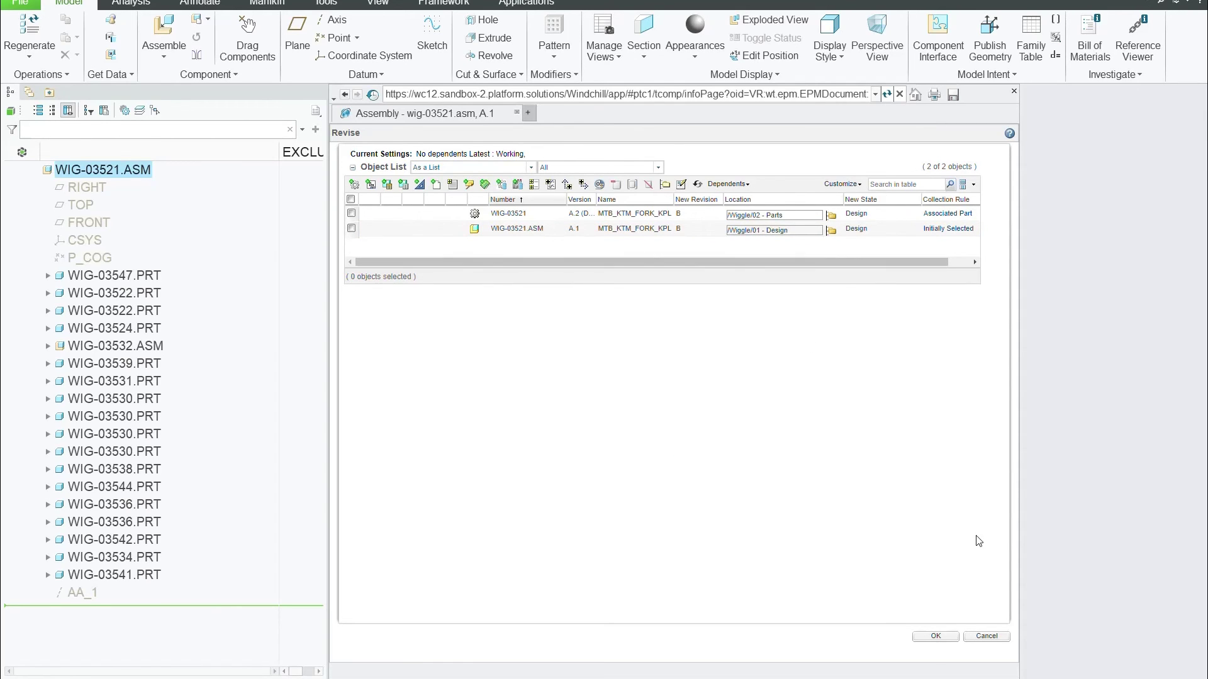
left_click(935, 637)
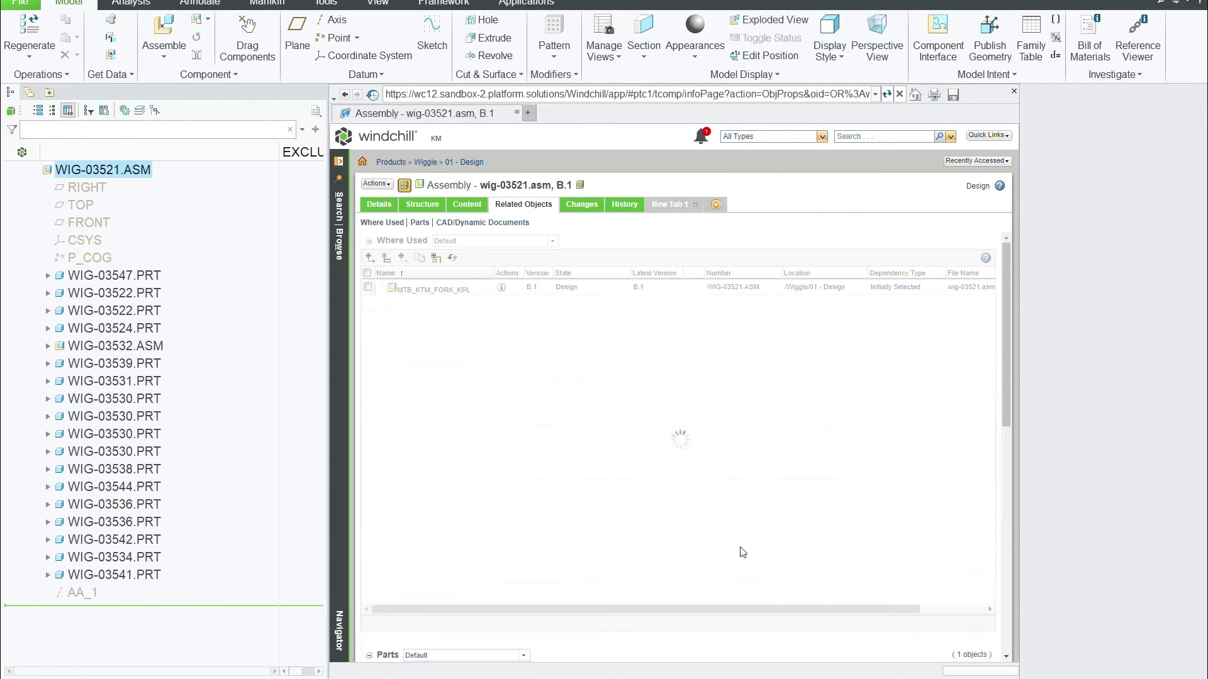
double_click(570, 185)
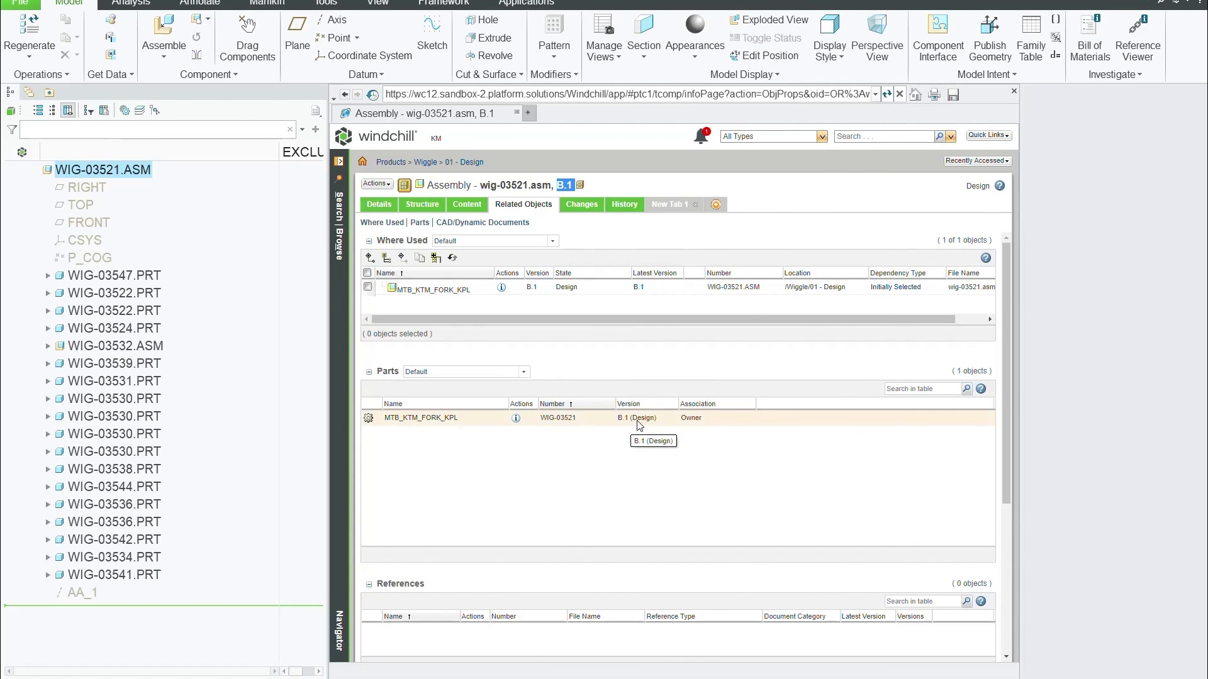